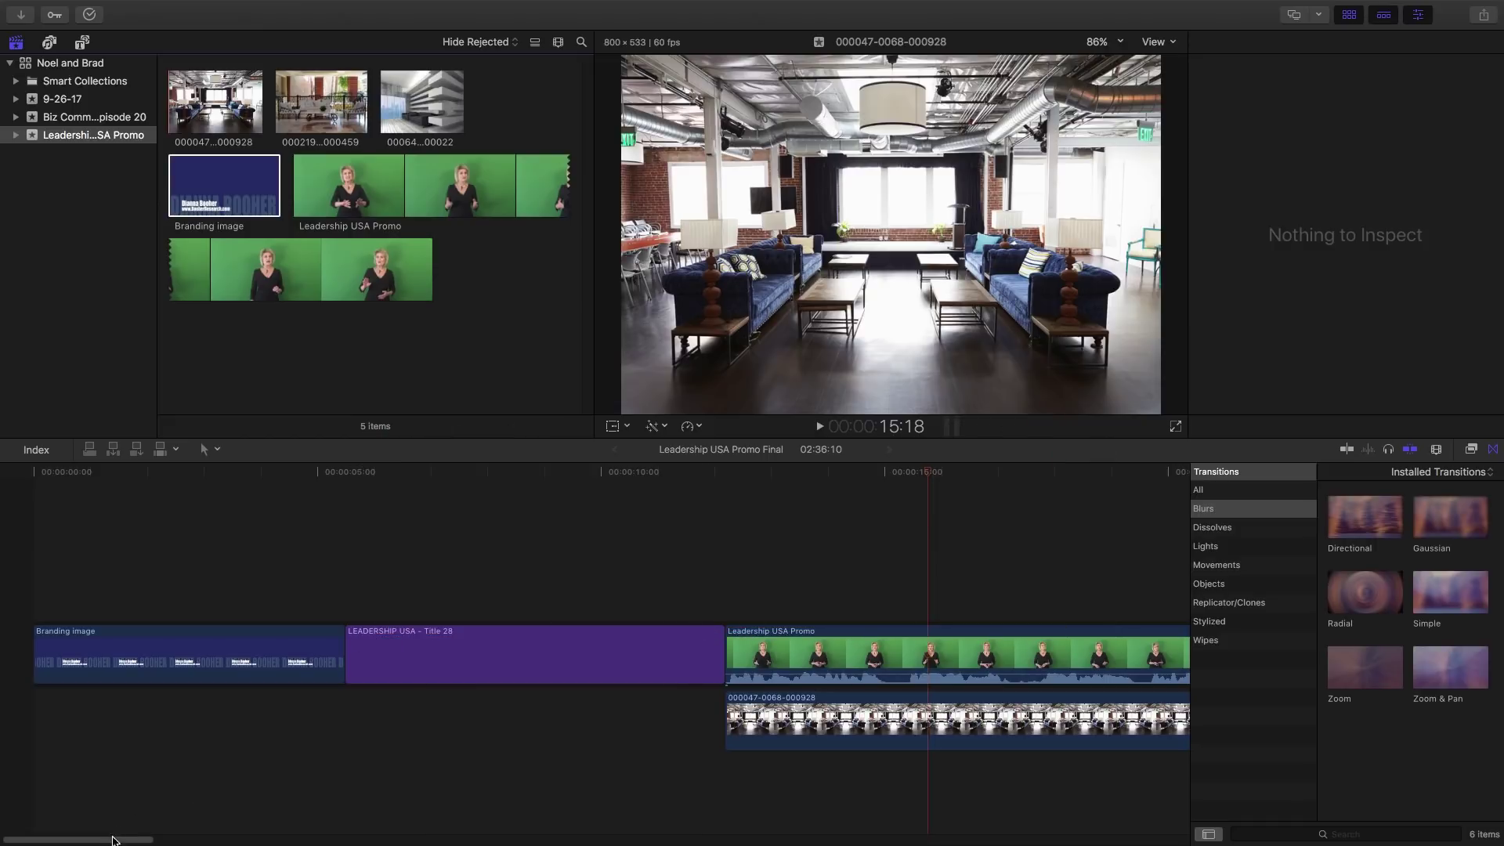
- Load the raw Leadership USA Promo green-screen clip of the presenter into the viewer
left_click_drag(118, 839, 206, 832)
left_click(354, 291)
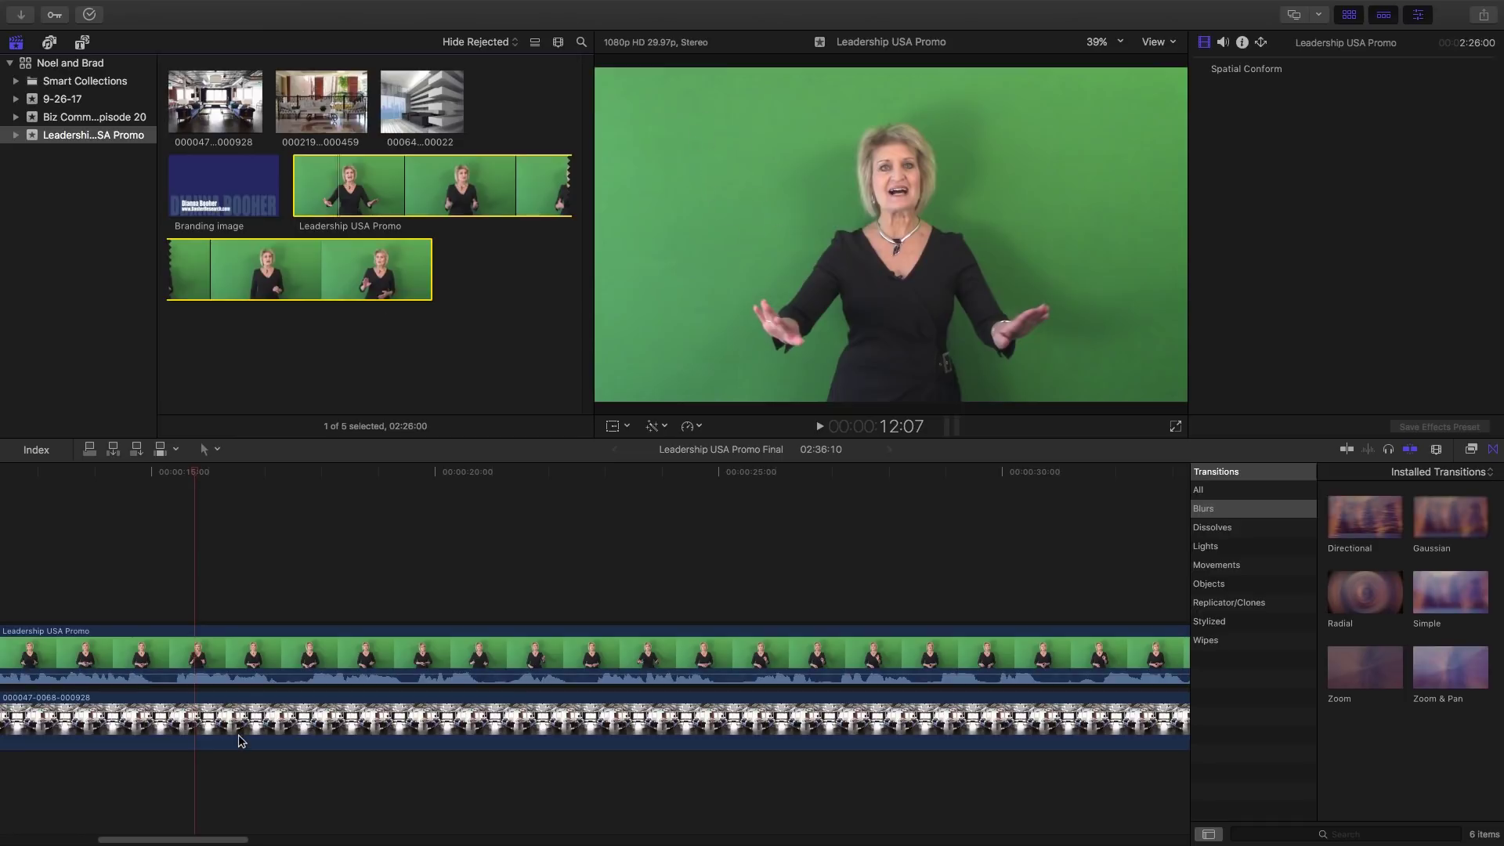
mouse_move(289, 473)
left_mouse_down()
mouse_move(392, 473)
mouse_move(258, 470)
mouse_move(298, 501)
left_mouse_up()
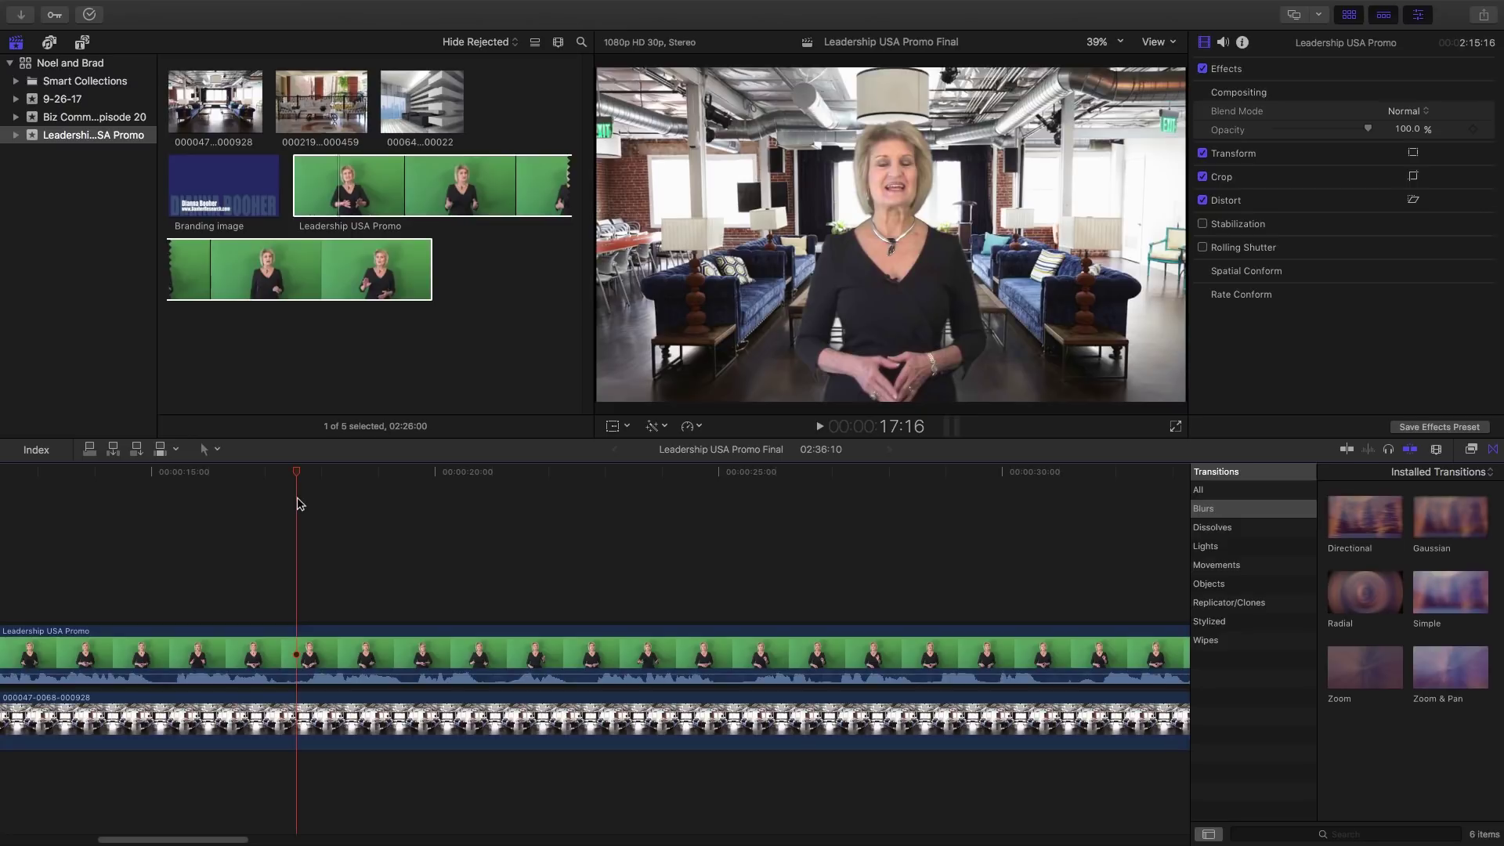
left_click_drag(297, 501, 239, 490)
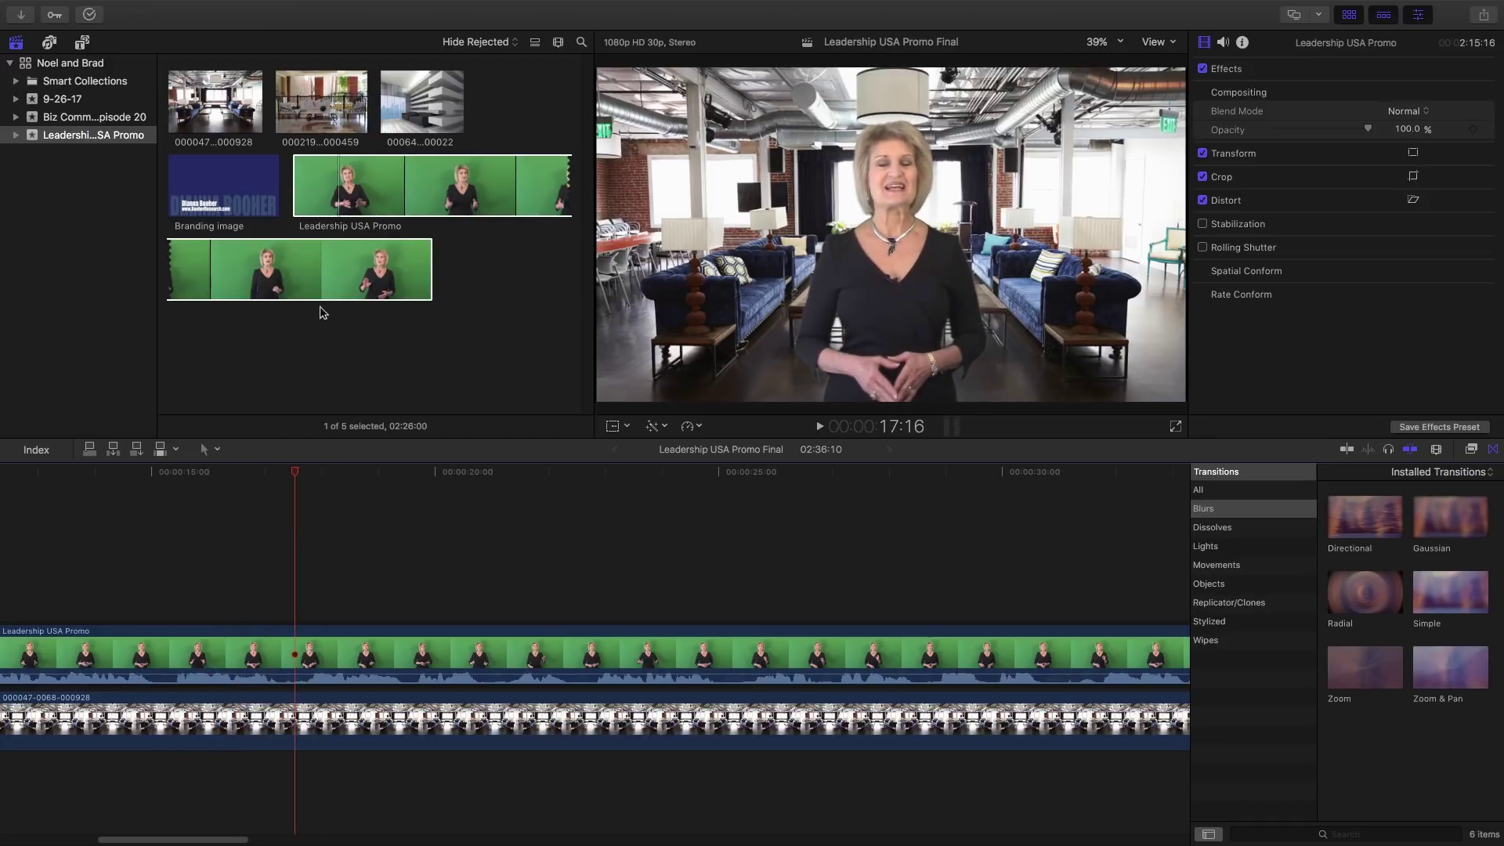
left_click(460, 275)
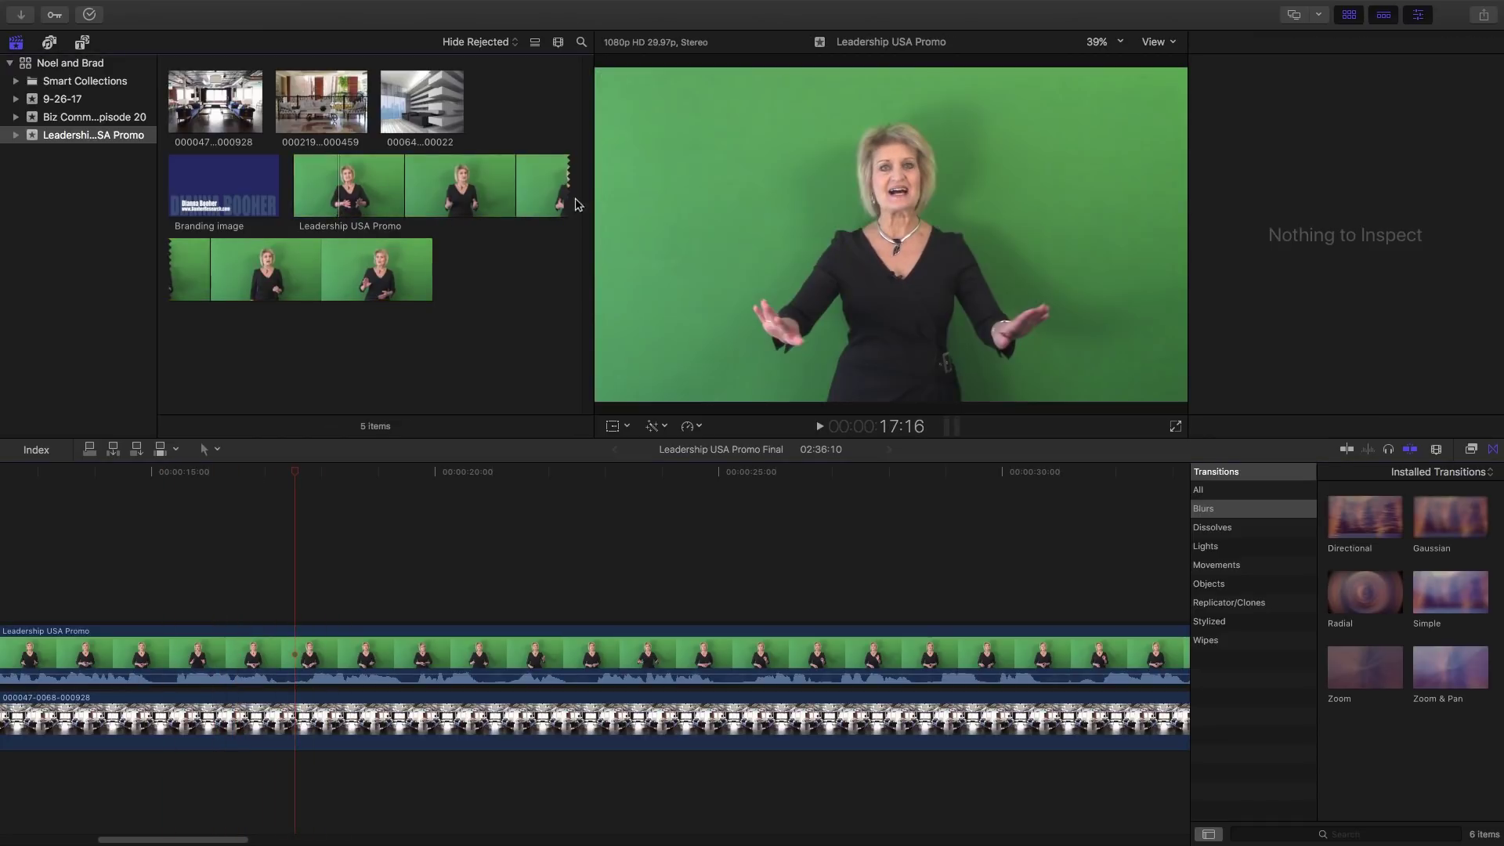
left_click(383, 724)
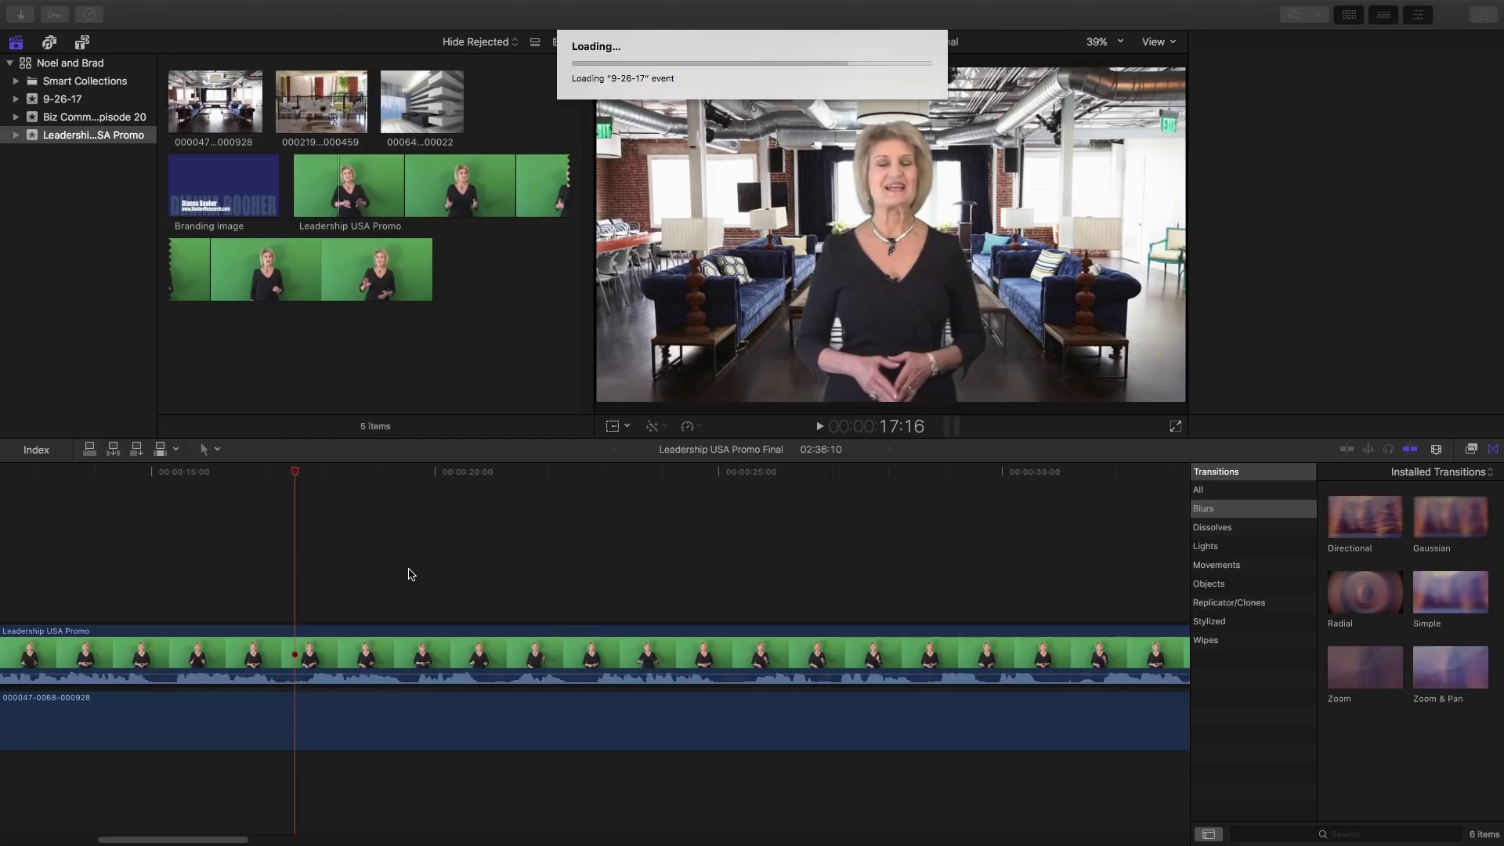
- Move the playhead earlier and select the Leadership USA Promo clip in the timeline
left_click(228, 472)
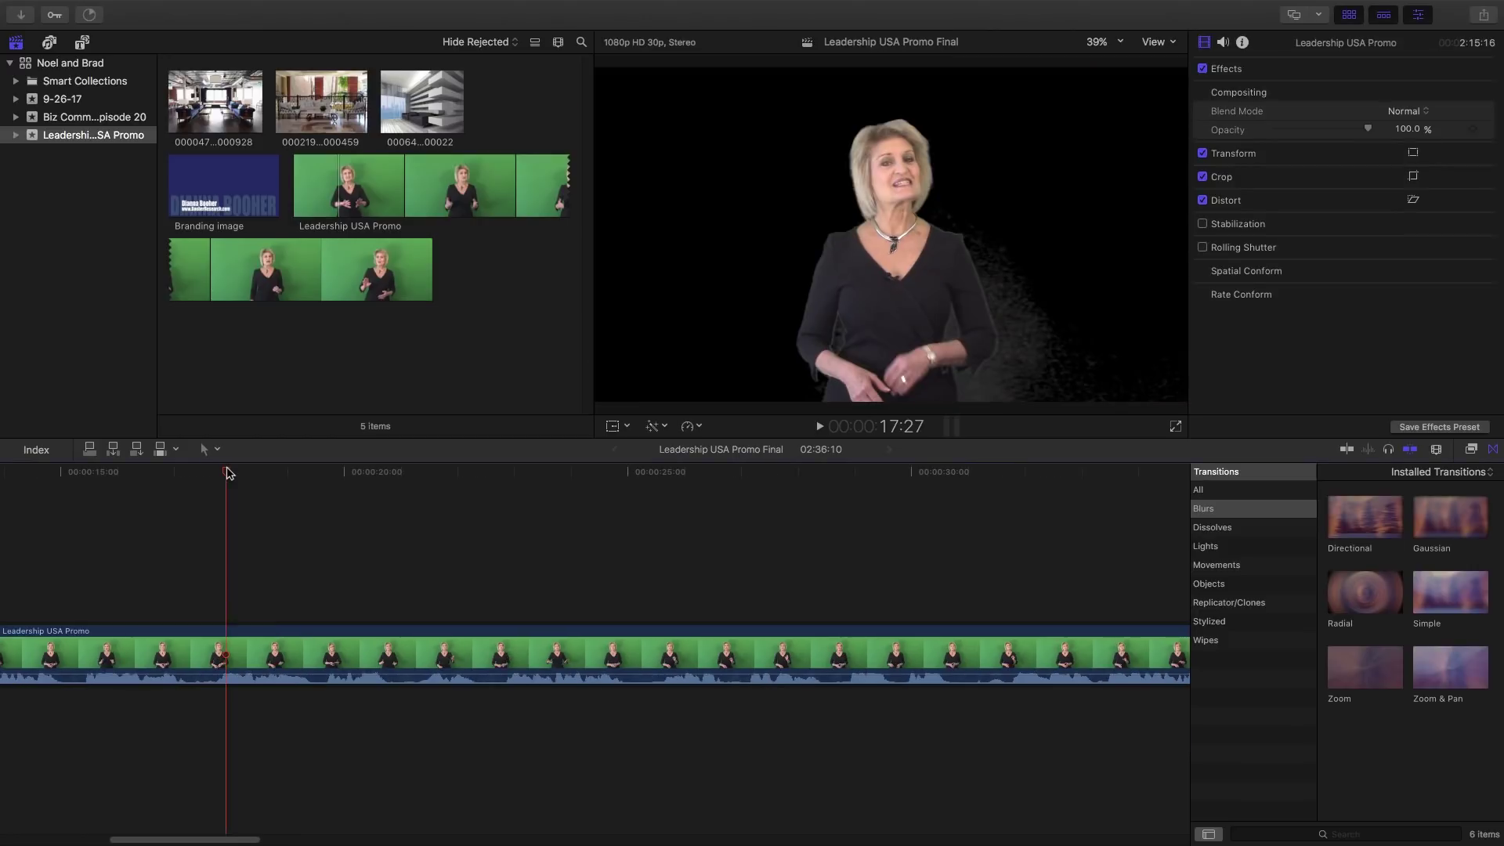
left_click_drag(216, 837, 184, 841)
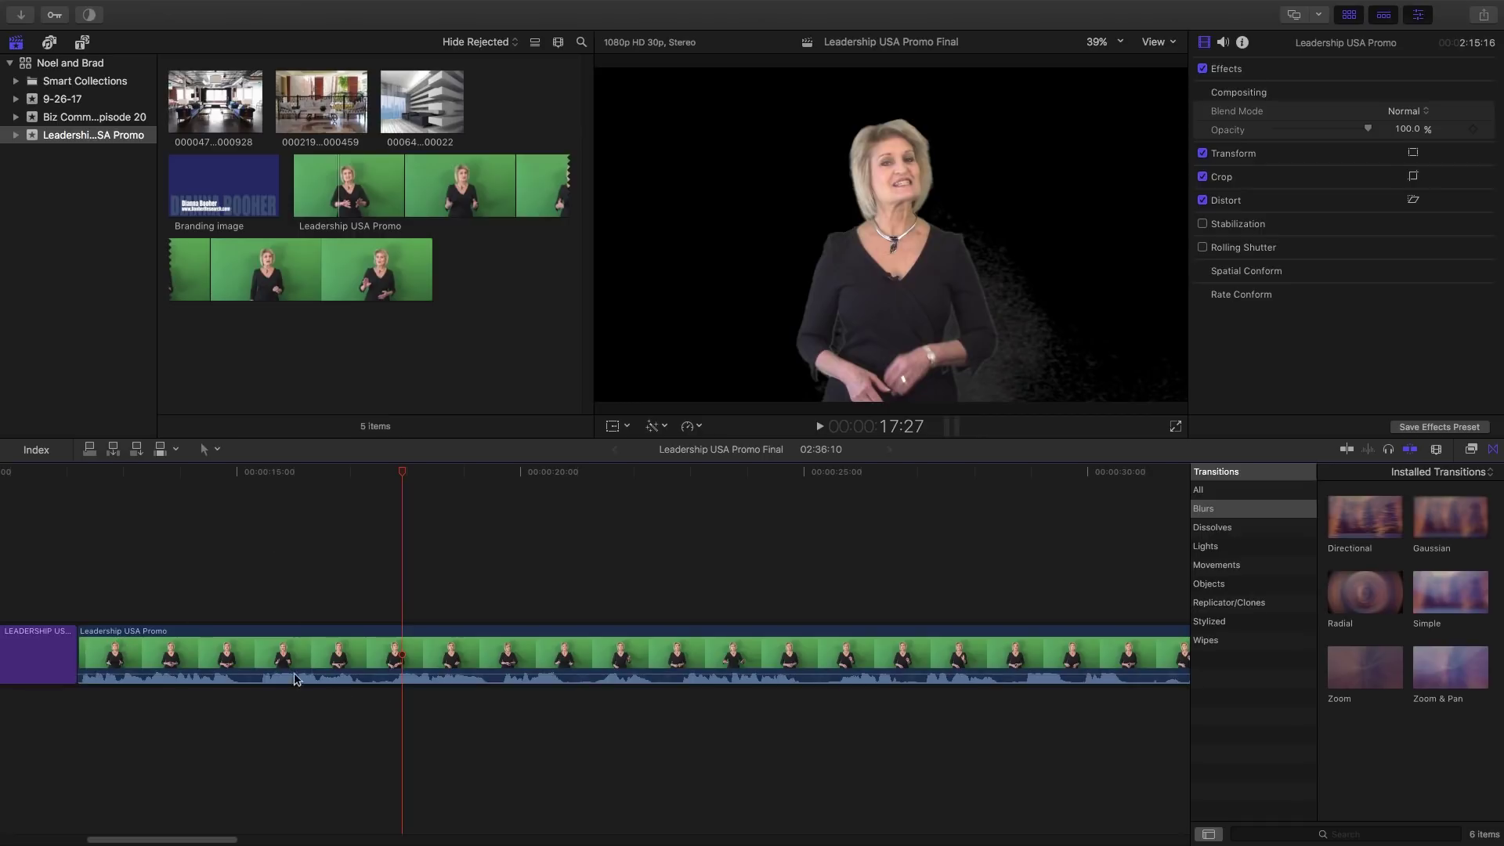
left_click(252, 673)
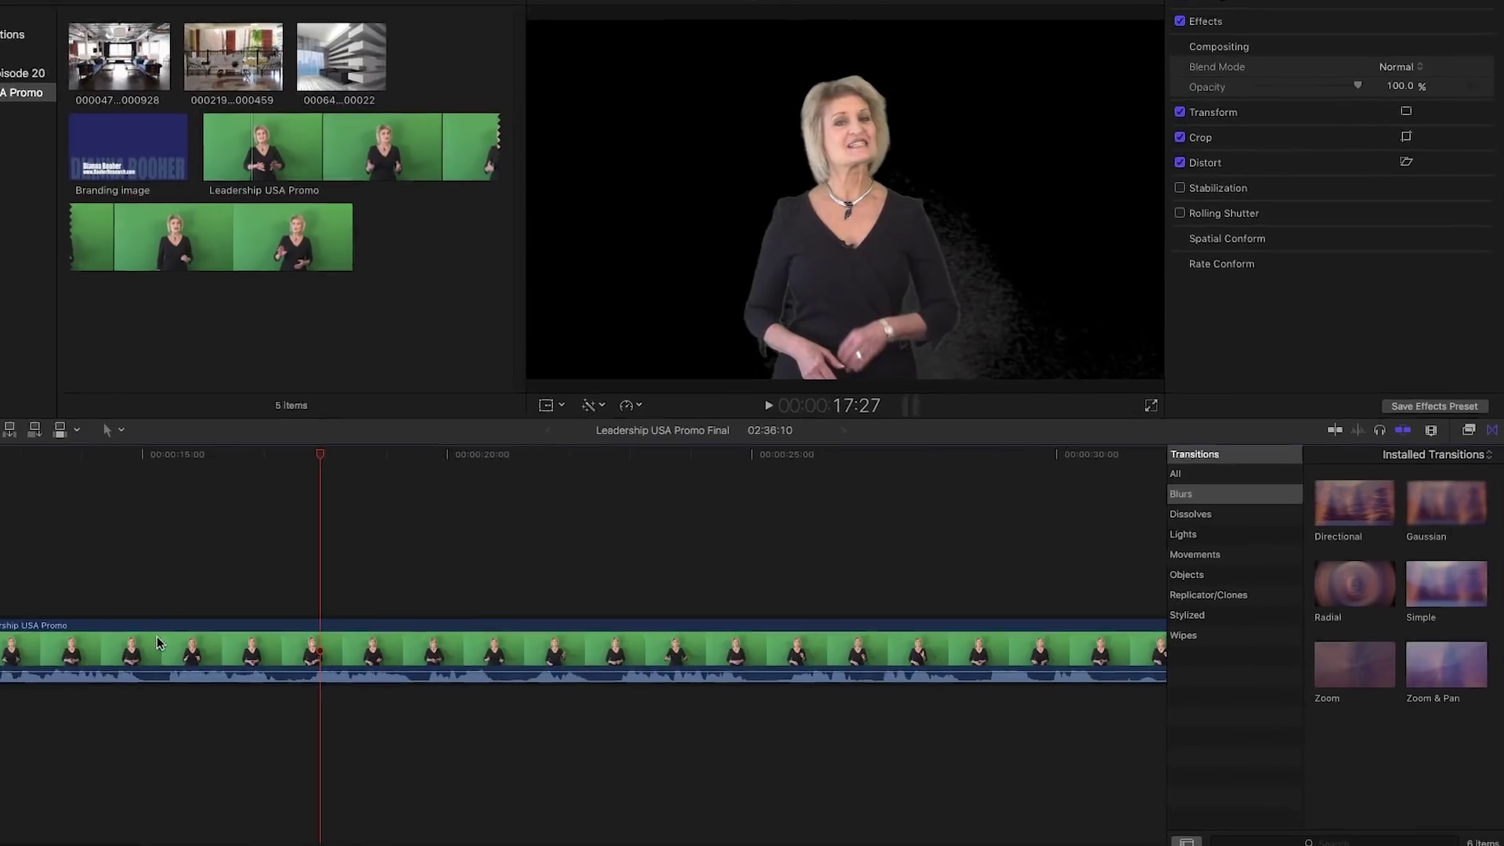
left_click(253, 655)
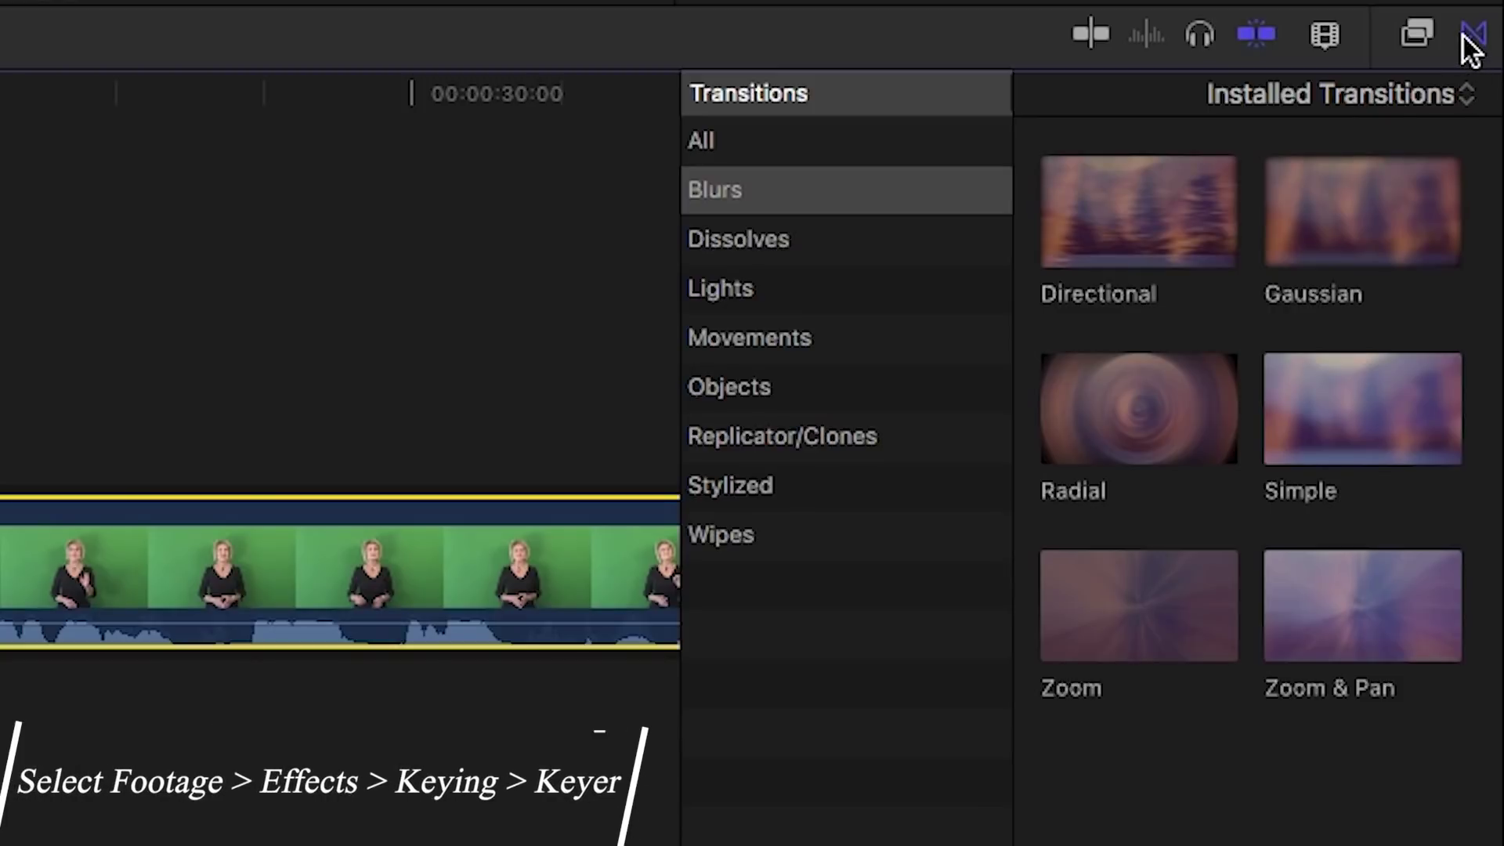
- Switch the side browser to Effects and show the Keying category with Keyer and Luma Keyer
left_click(1466, 38)
left_click(1466, 38)
left_click(1421, 36)
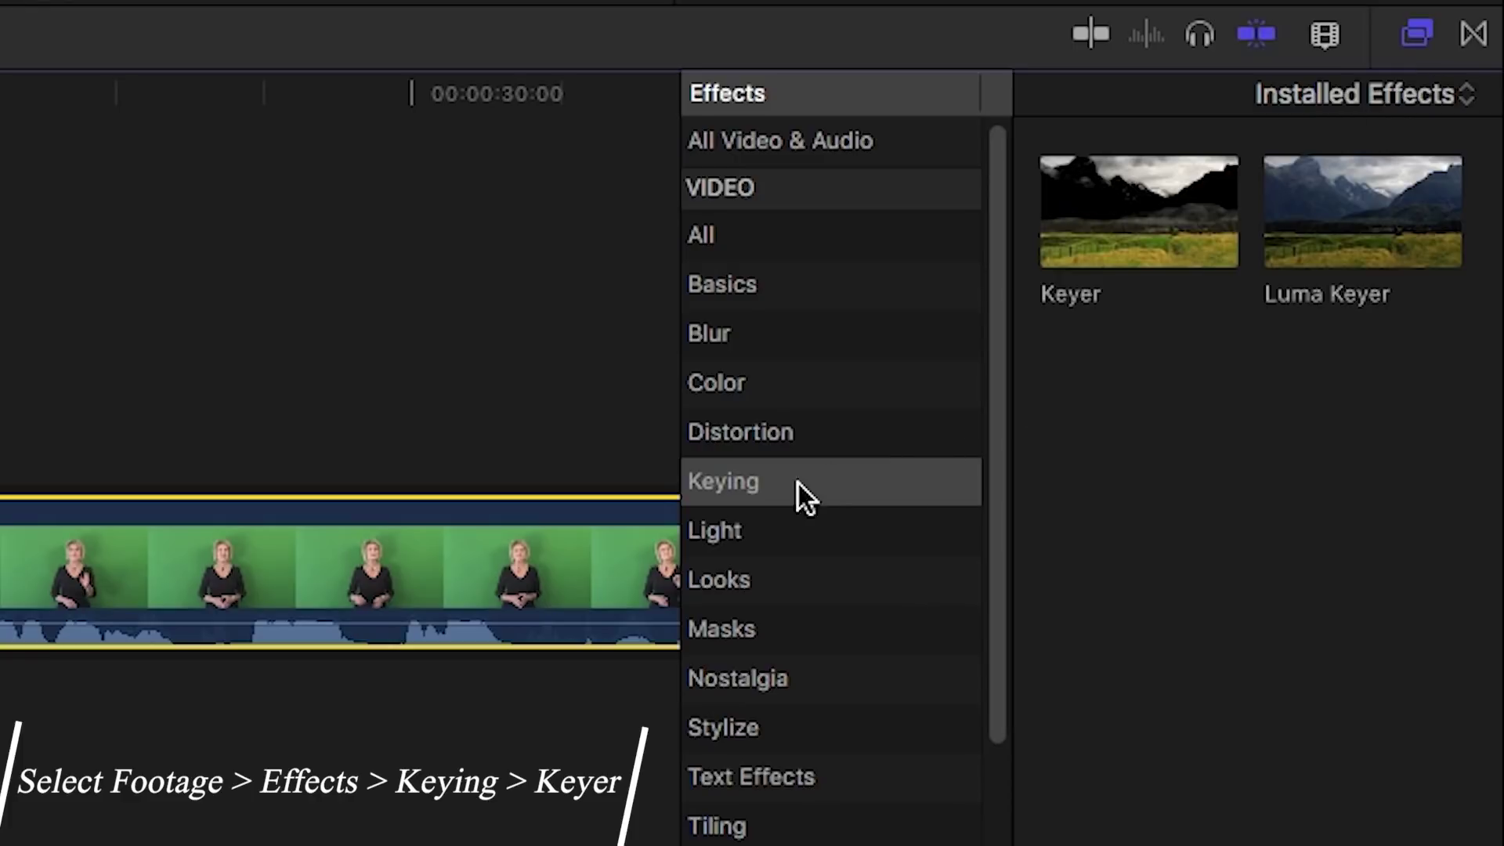
left_click(751, 479)
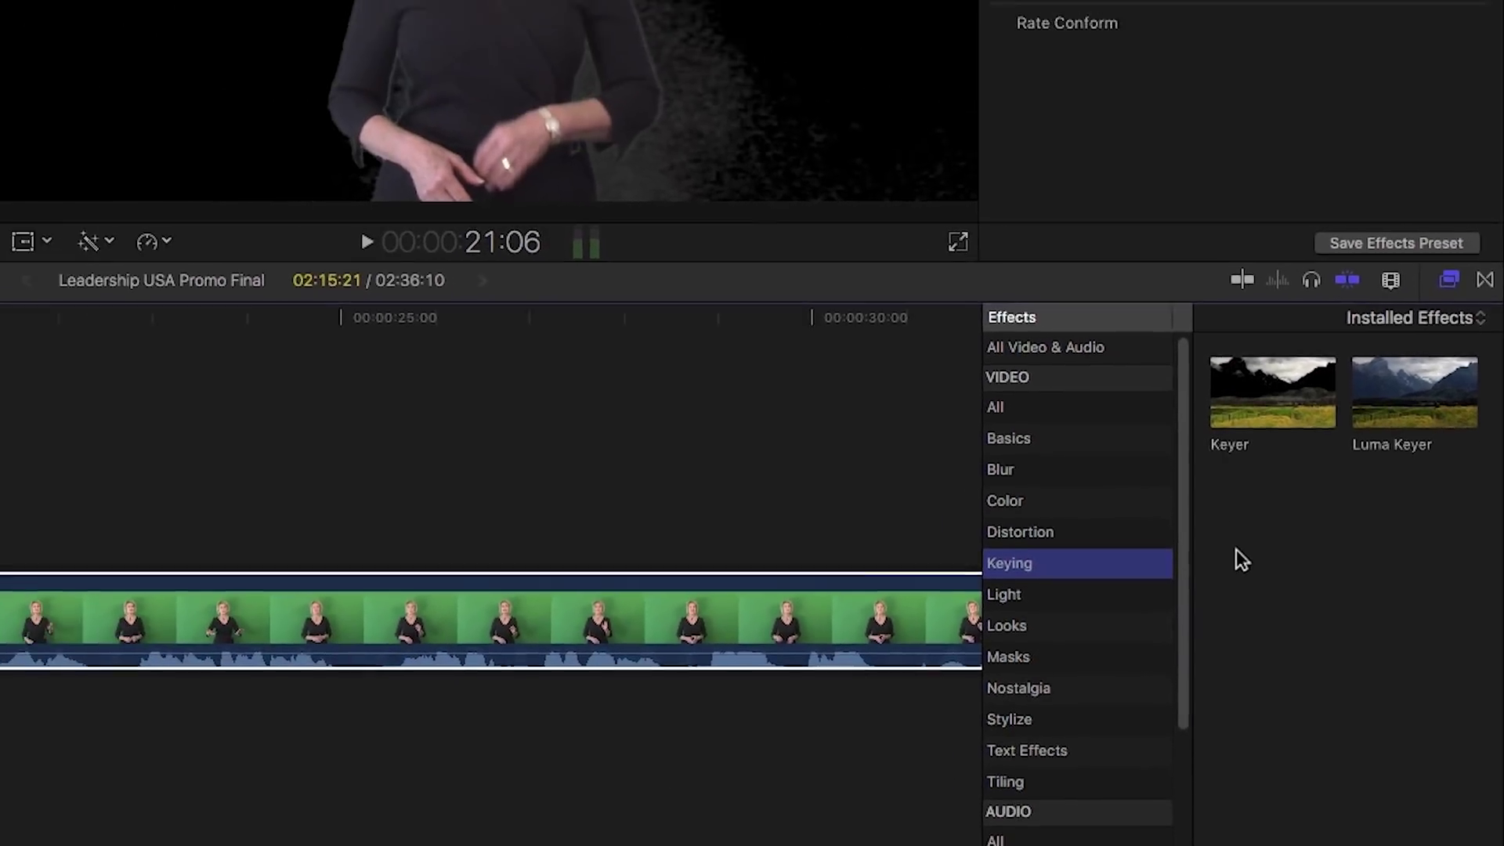
- Drop the Keyer effect onto the Leadership USA Promo clip
left_click_drag(1273, 392, 54, 624)
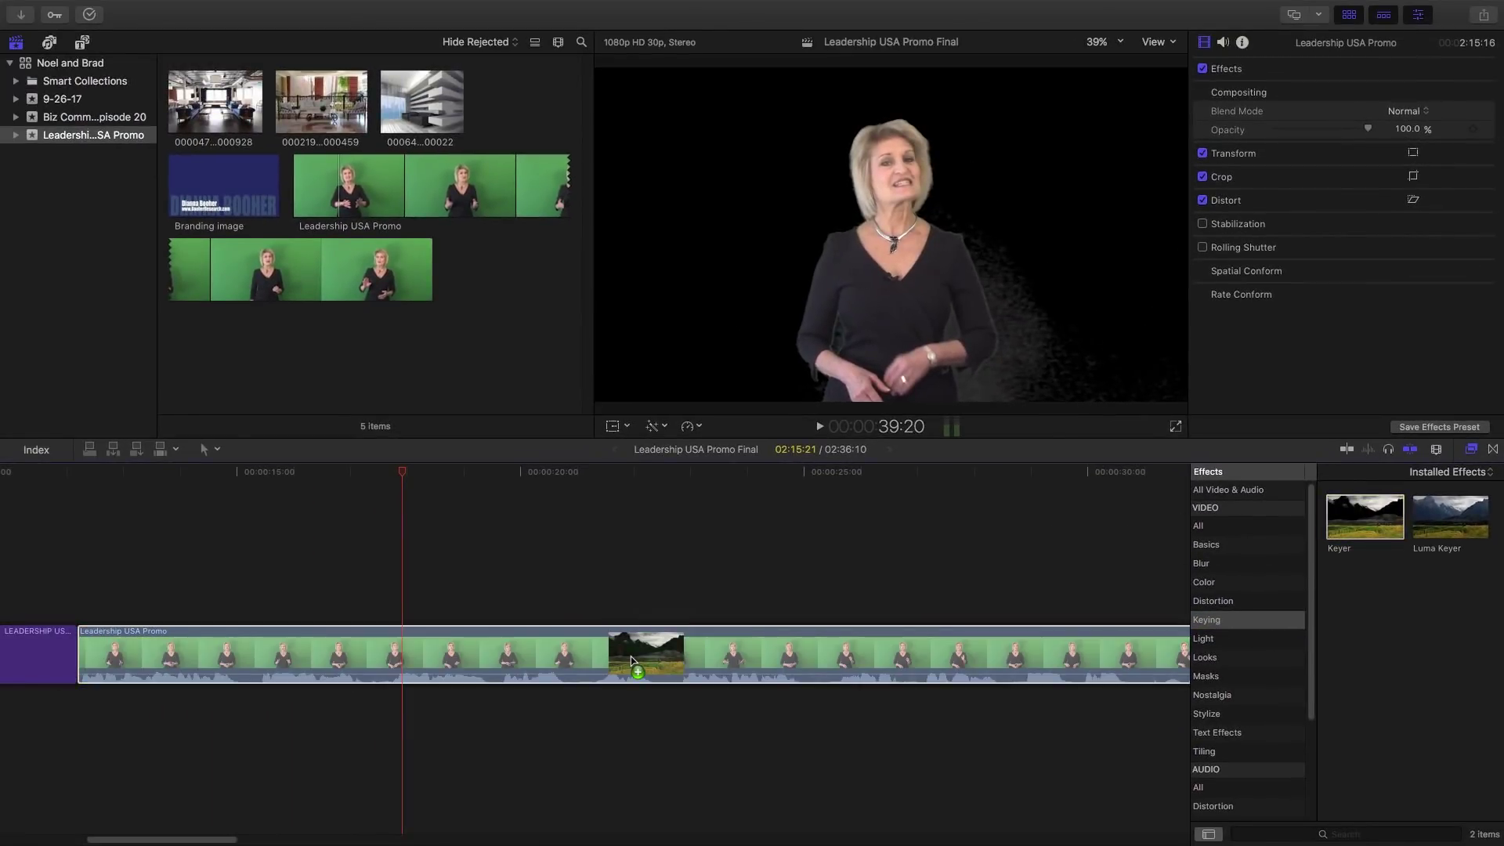
left_click_drag(632, 656, 558, 661)
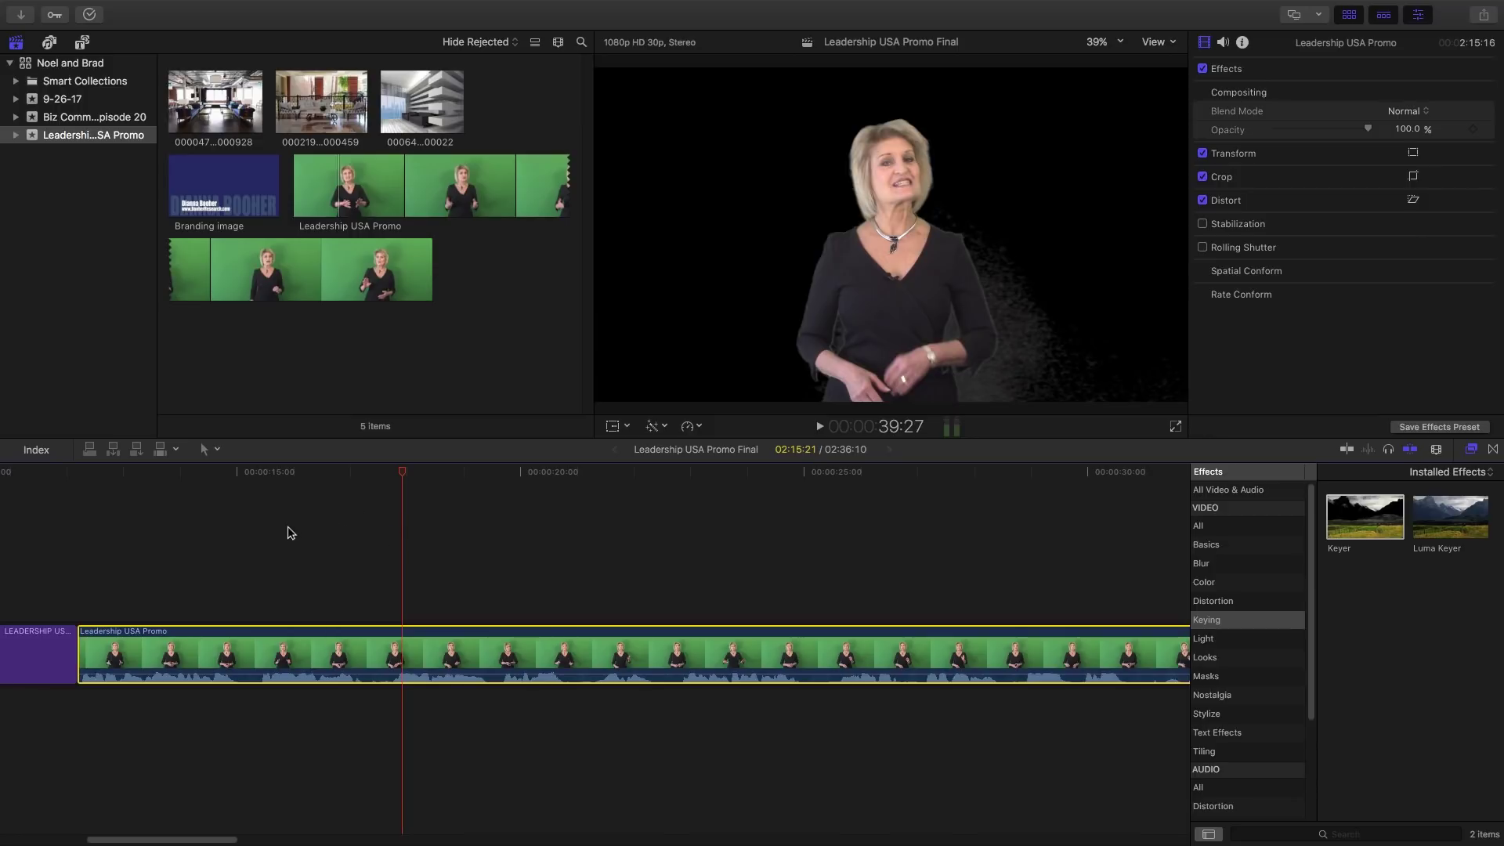
left_click(345, 120)
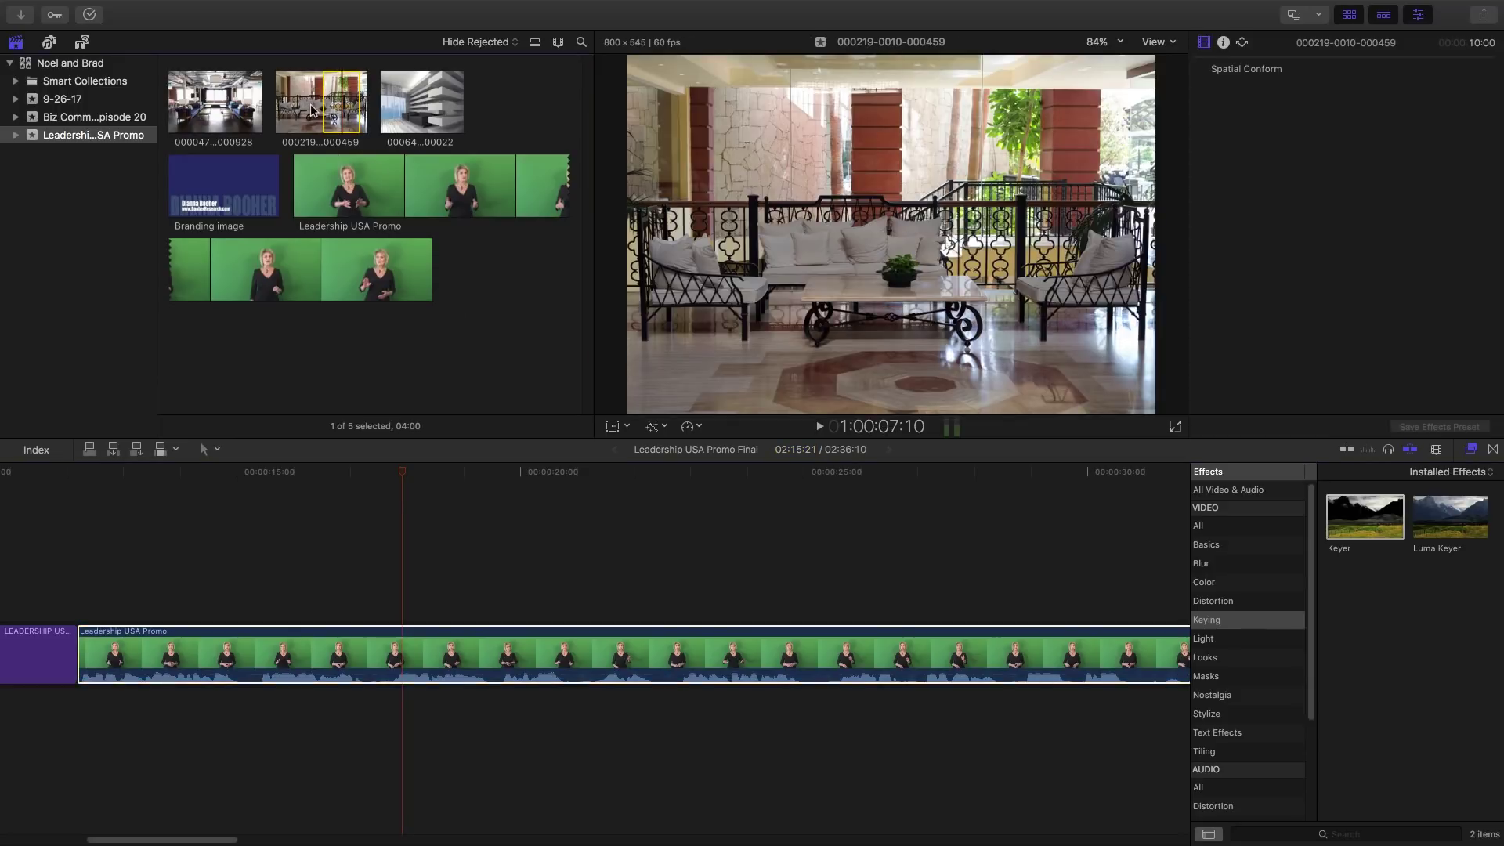
left_click(286, 102)
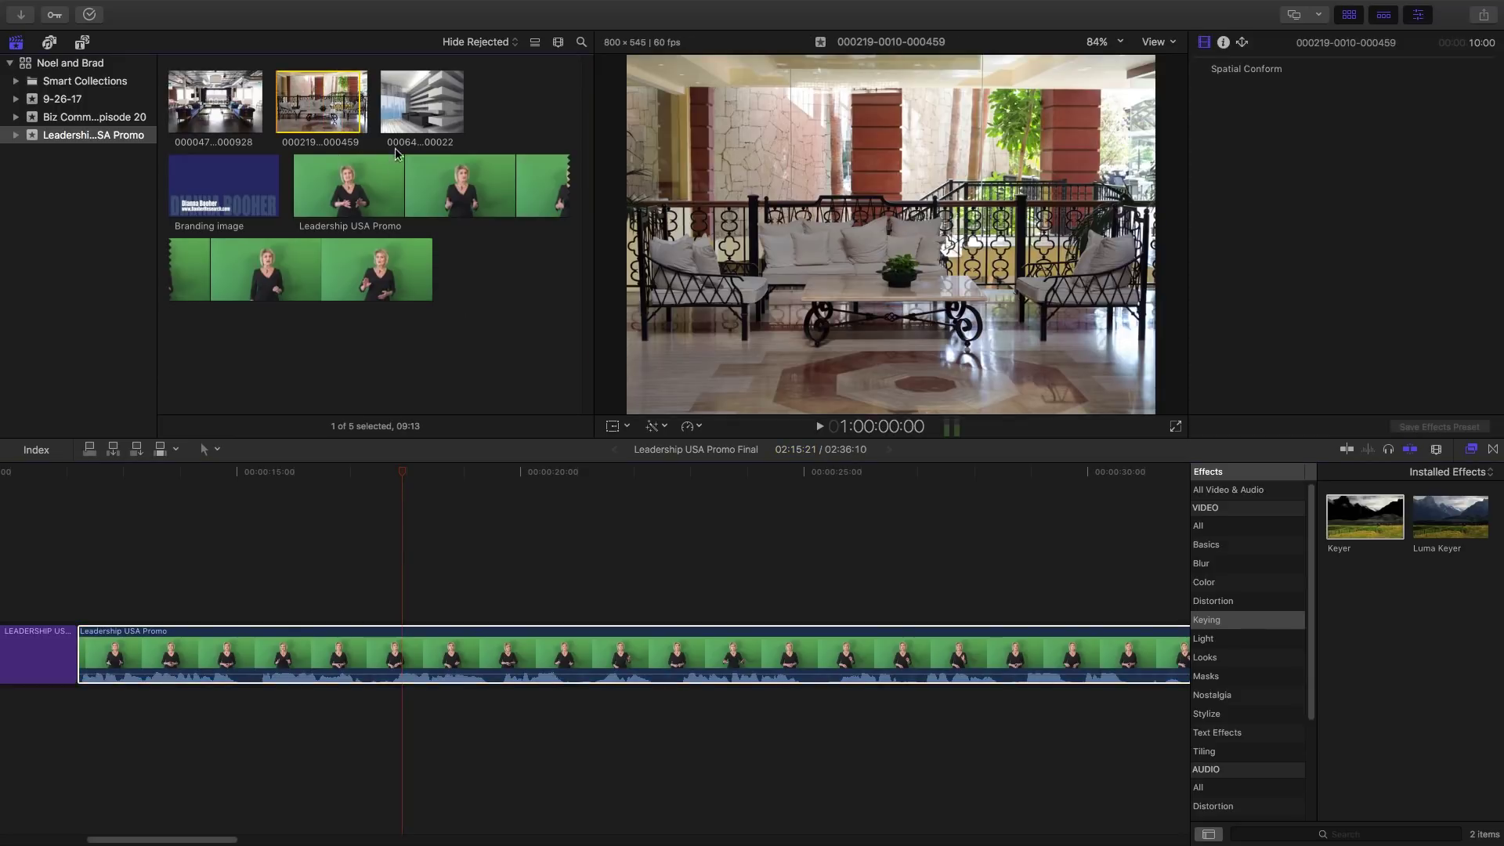
left_click(517, 102)
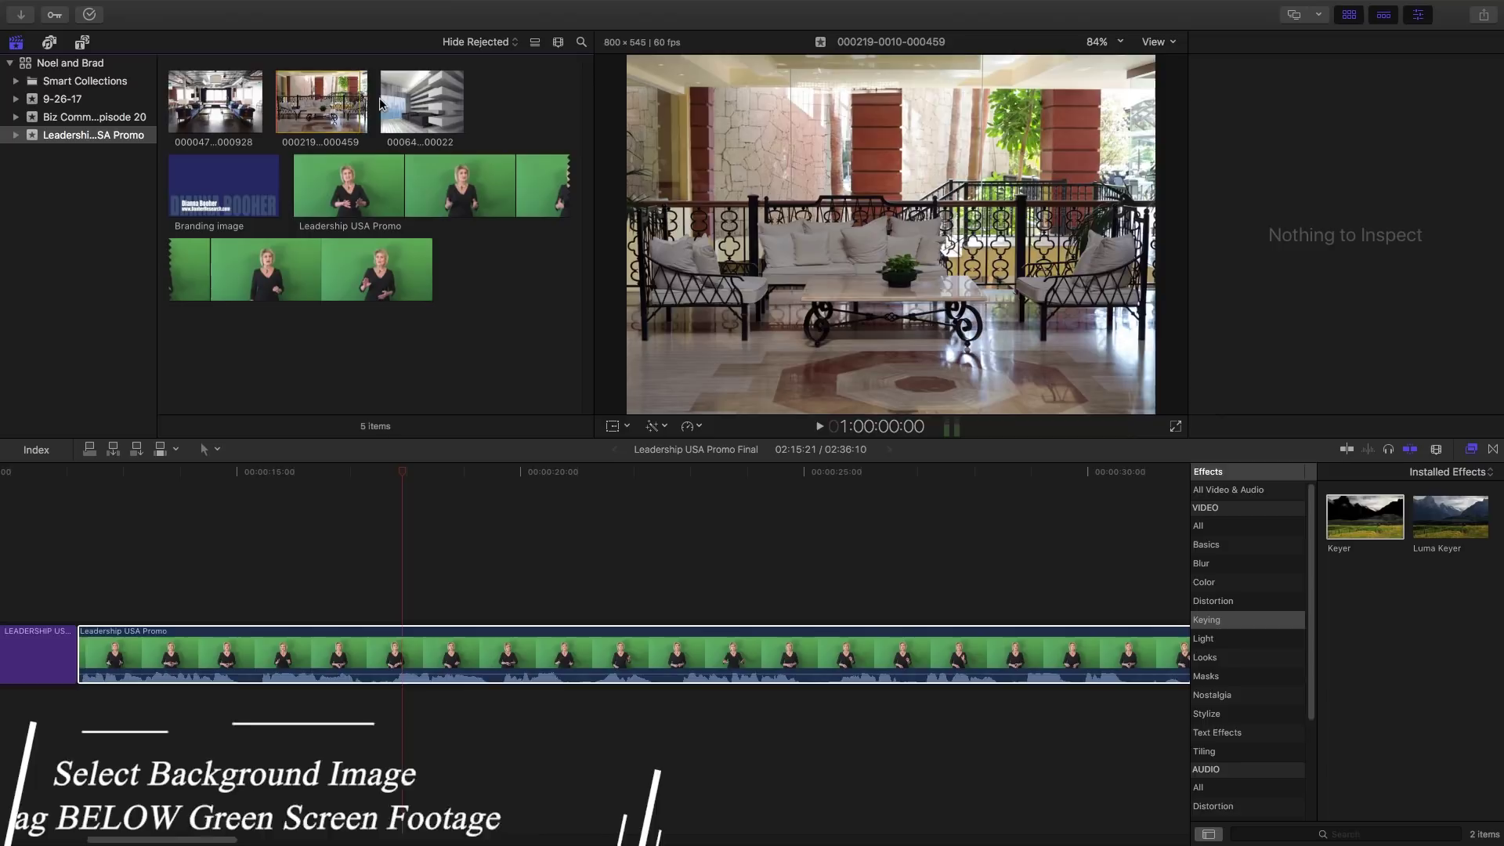
left_click_drag(383, 108, 463, 109)
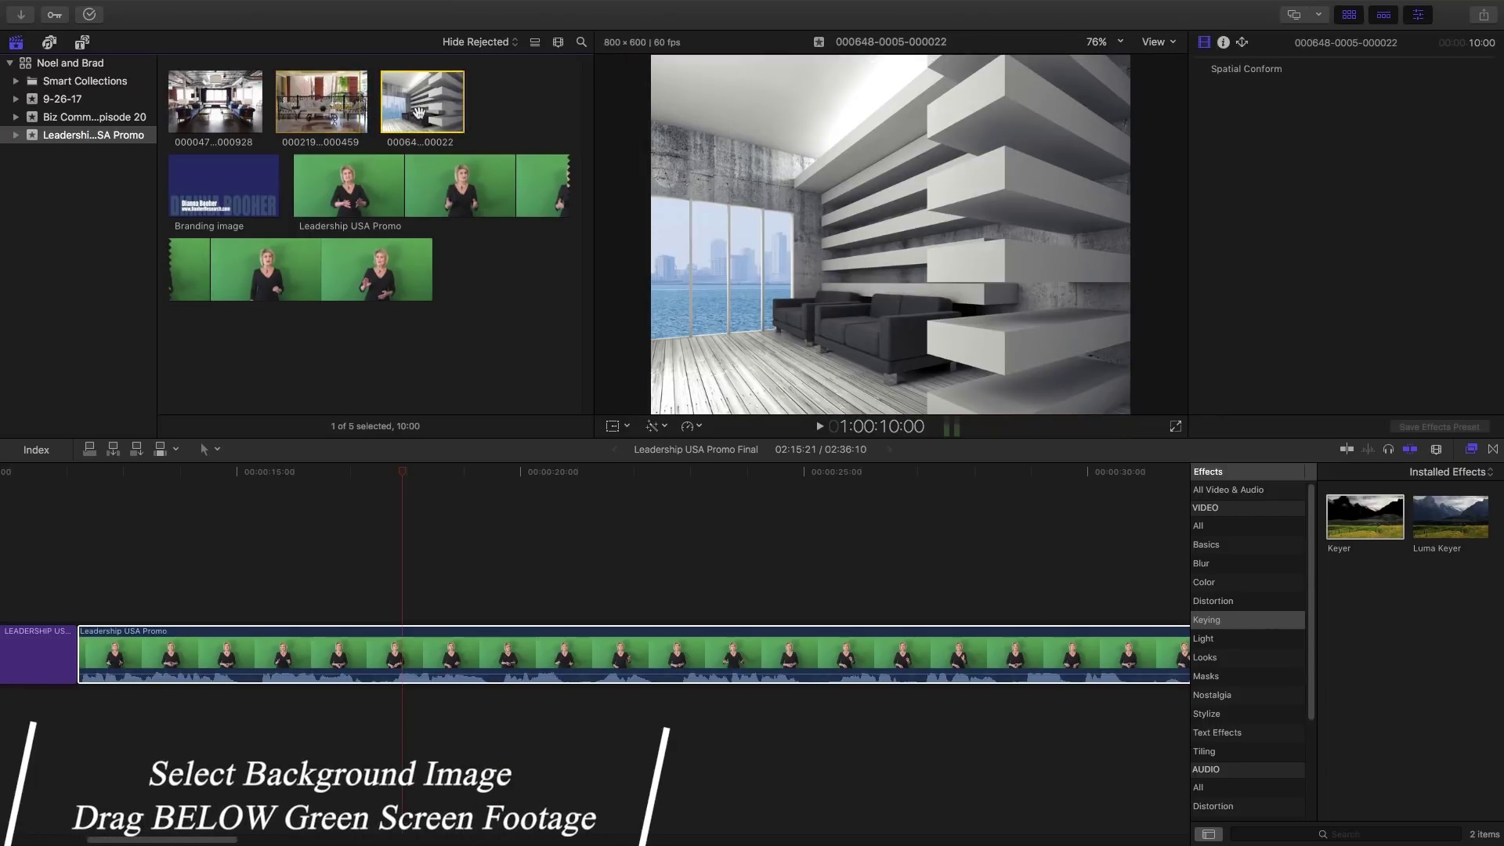
left_click_drag(420, 117, 81, 733)
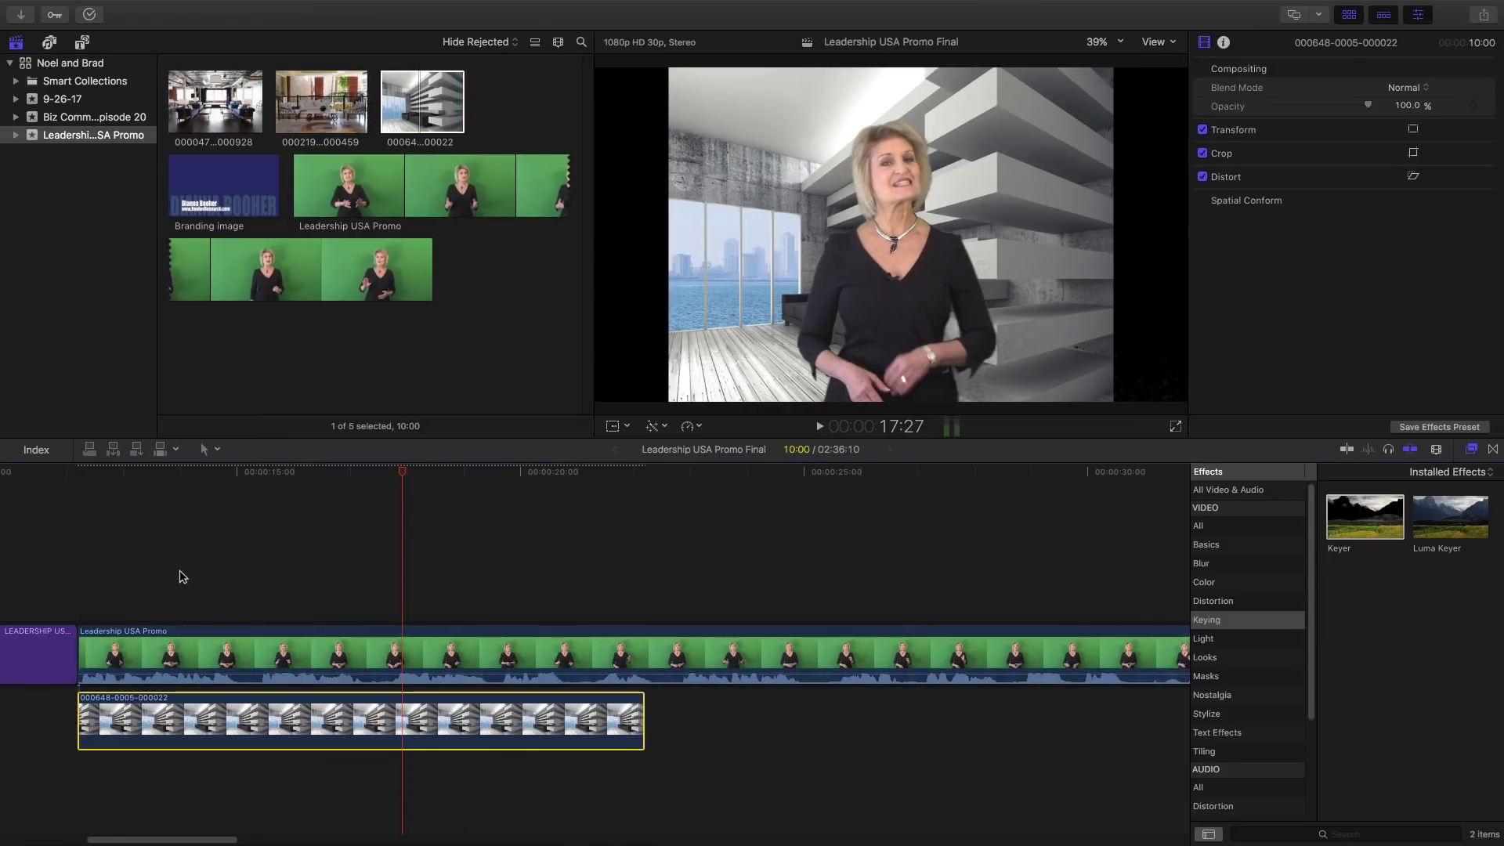
left_click(204, 597)
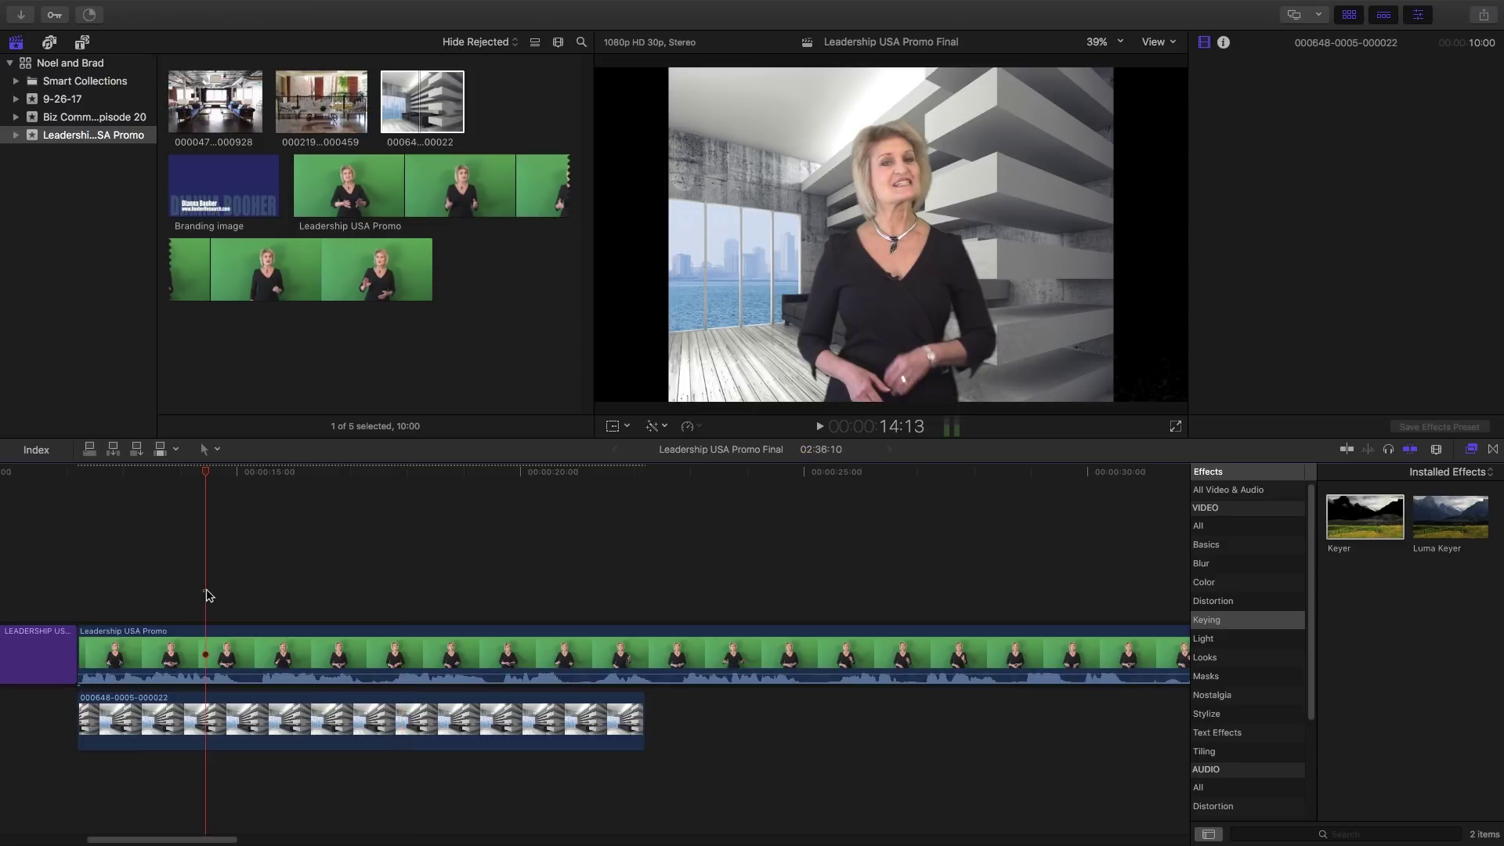
left_click(183, 722)
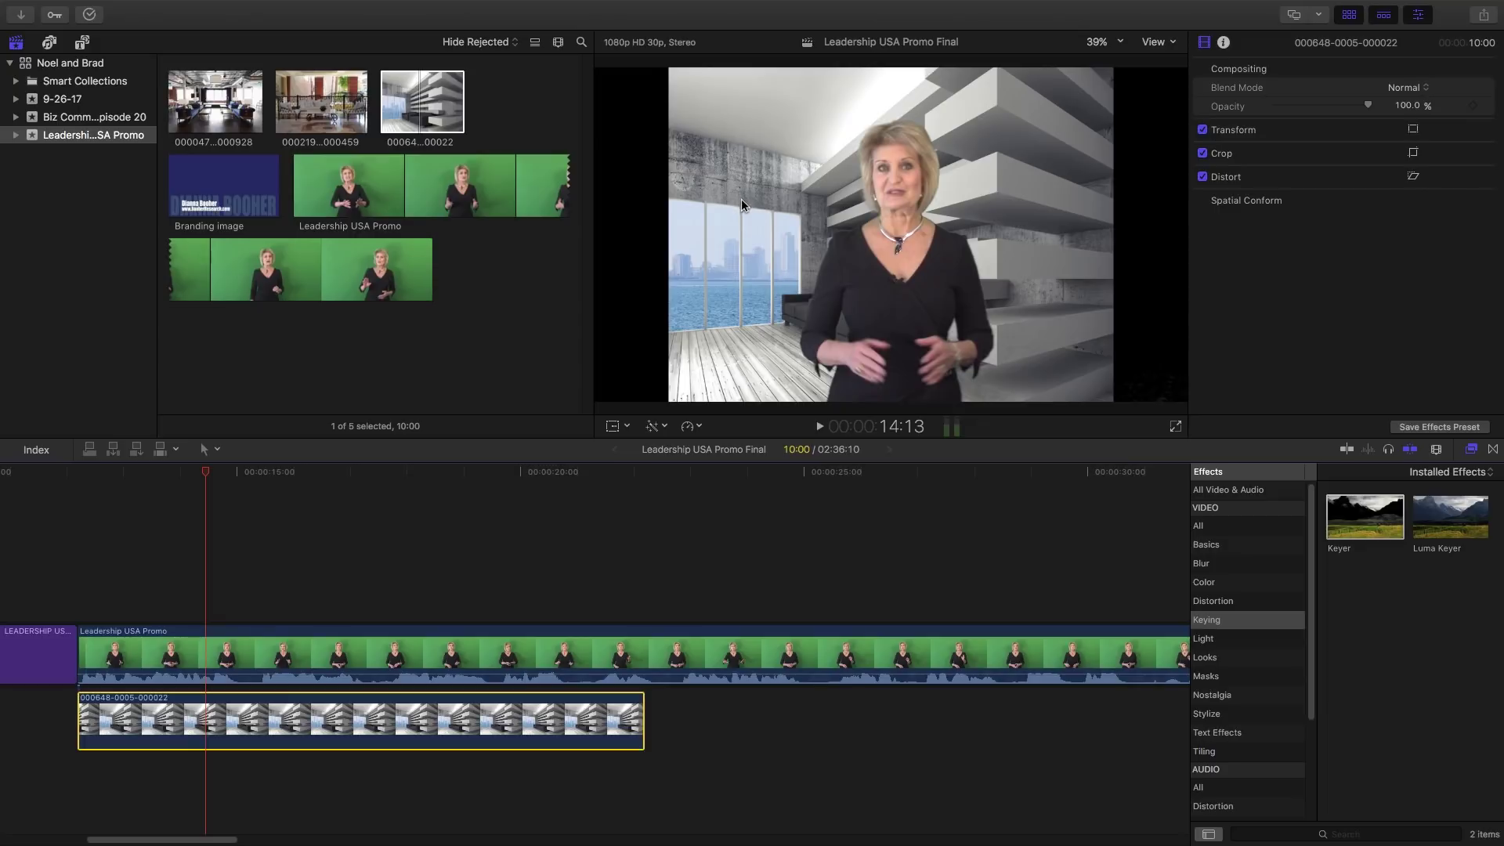
- Scale the skyline background to 132% with Transform so it fills the frame
left_click(628, 429)
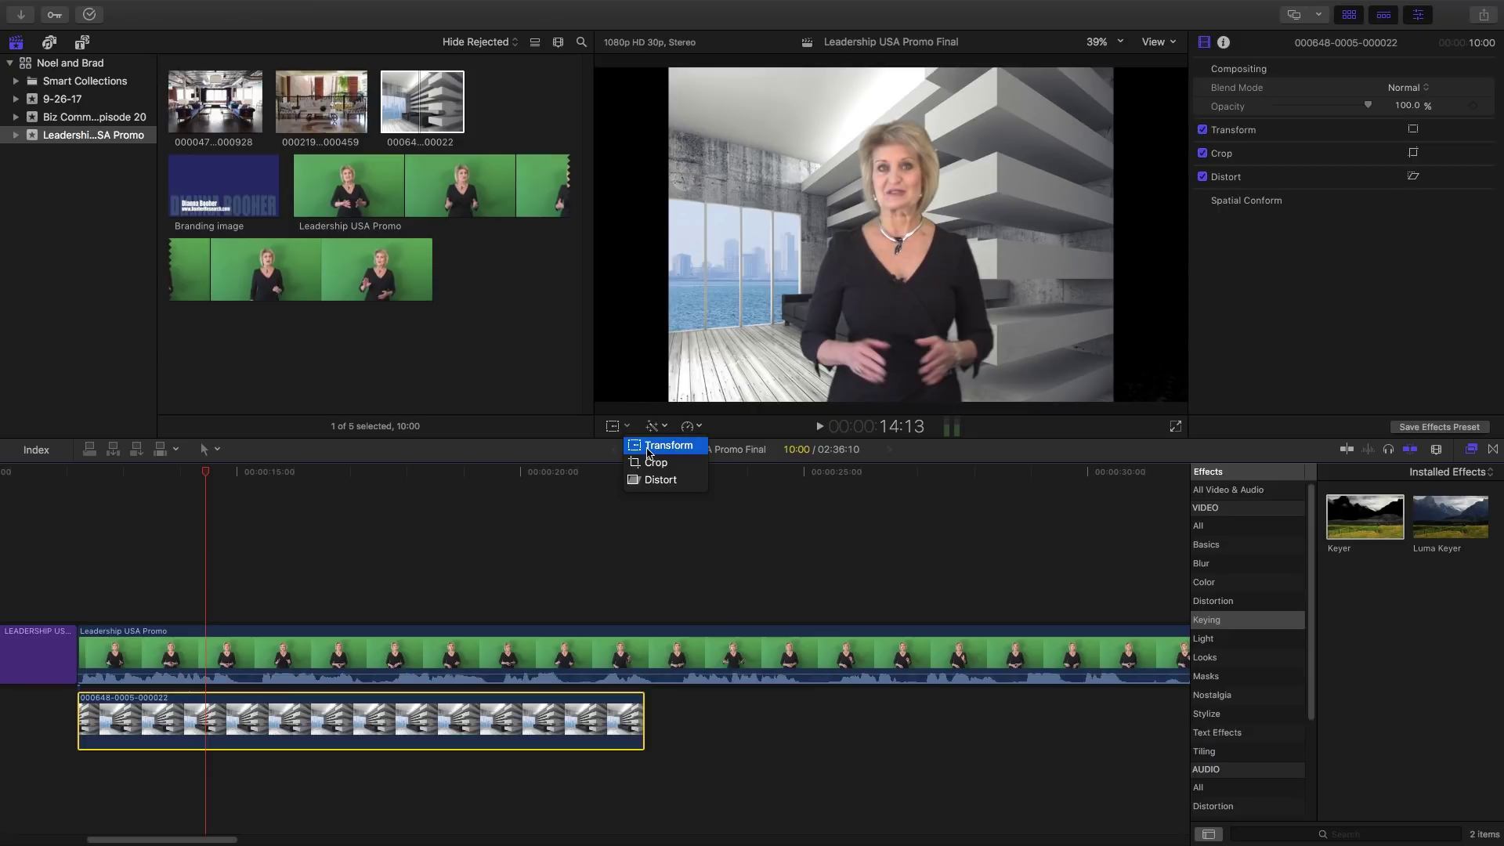
left_click(648, 446)
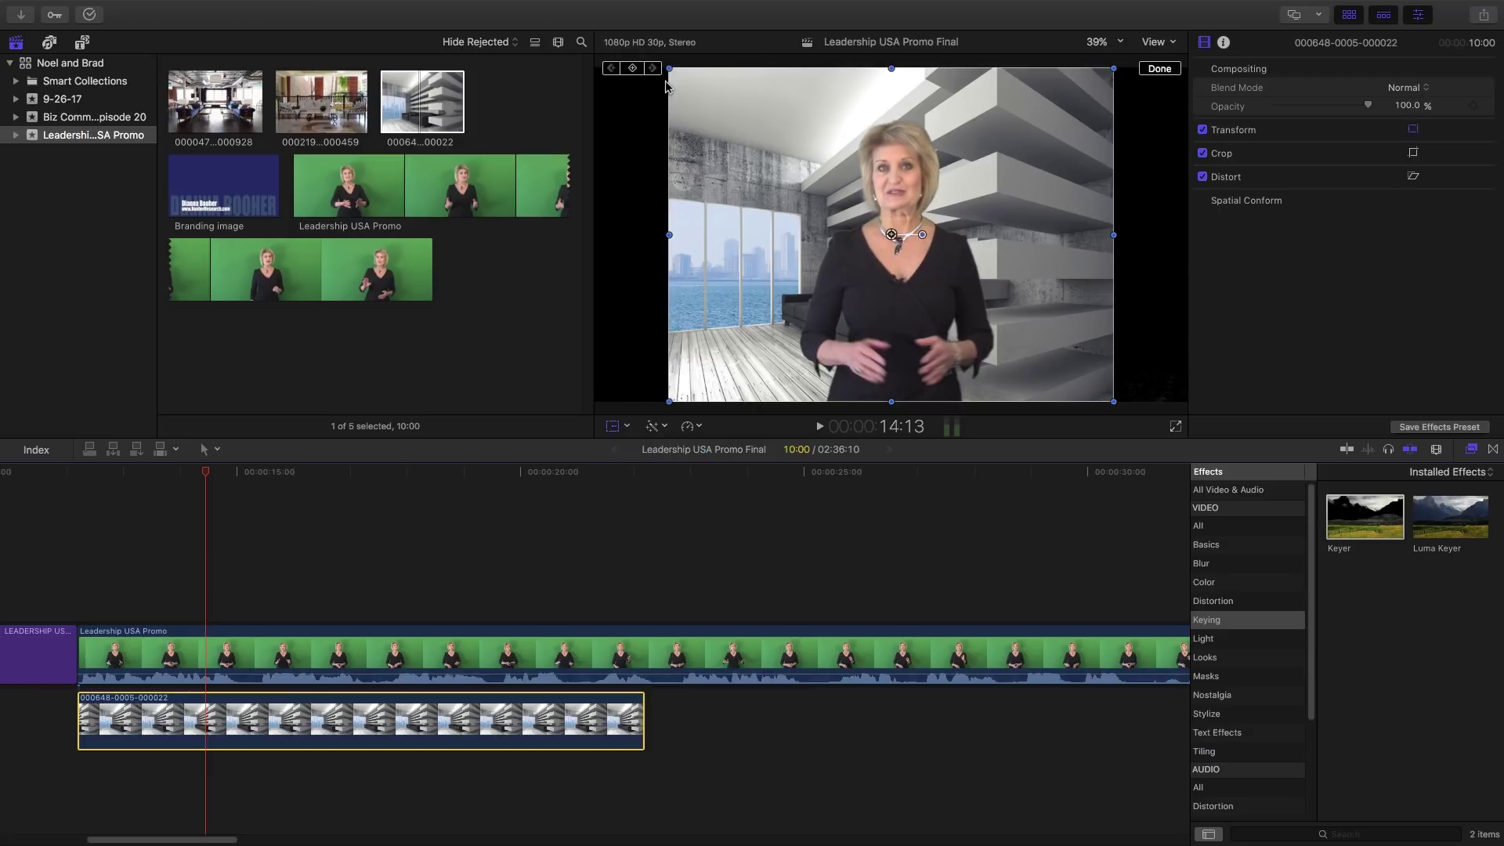
left_click_drag(669, 71, 595, 60)
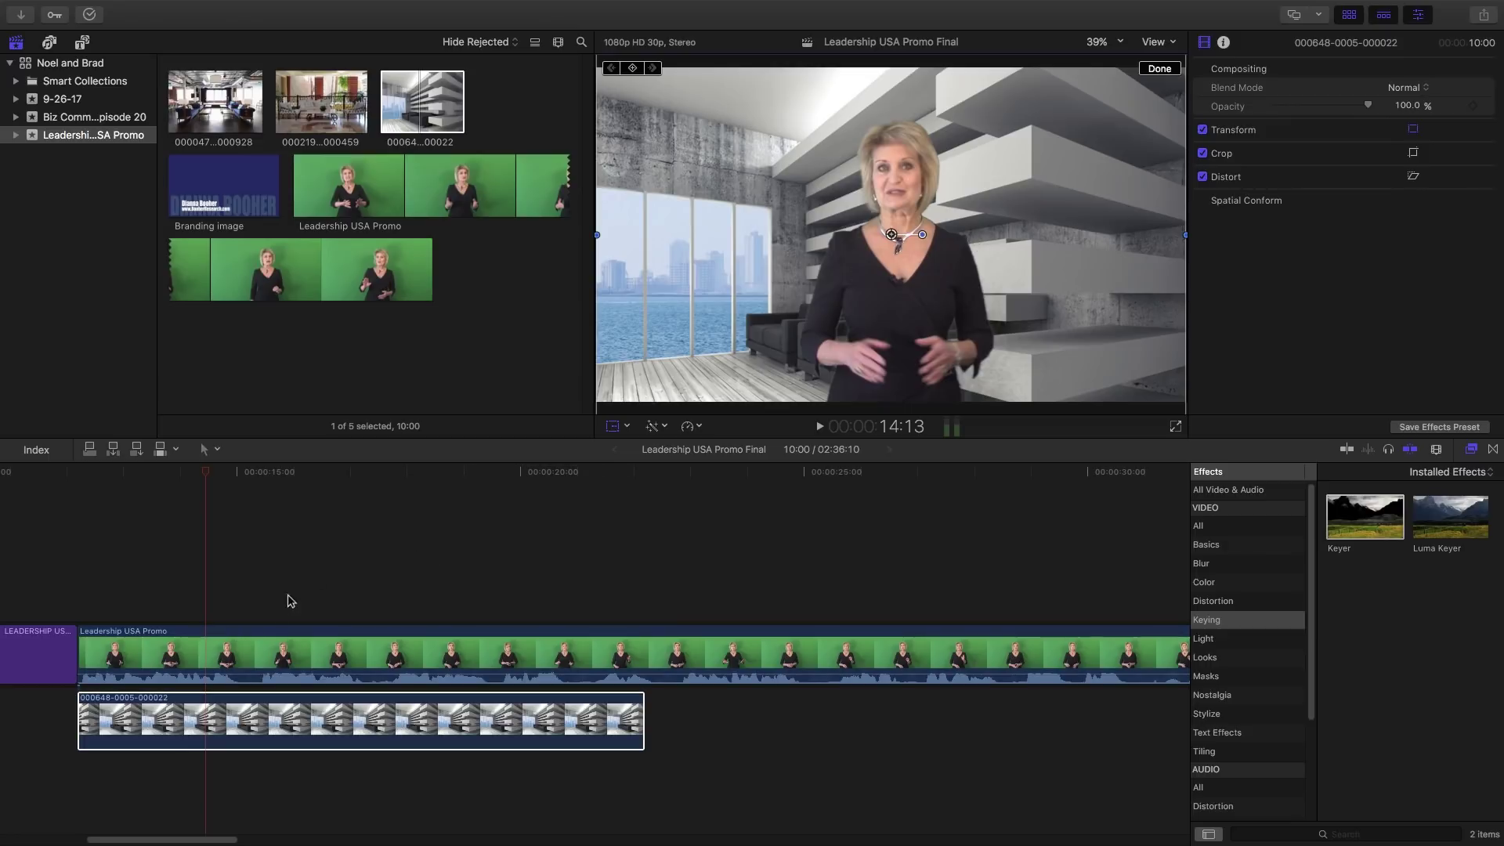
left_click(252, 648)
- Shift the presenter to the frame's right side and lengthen the skyline background clip past 25:09
left_click_drag(891, 297, 1061, 306)
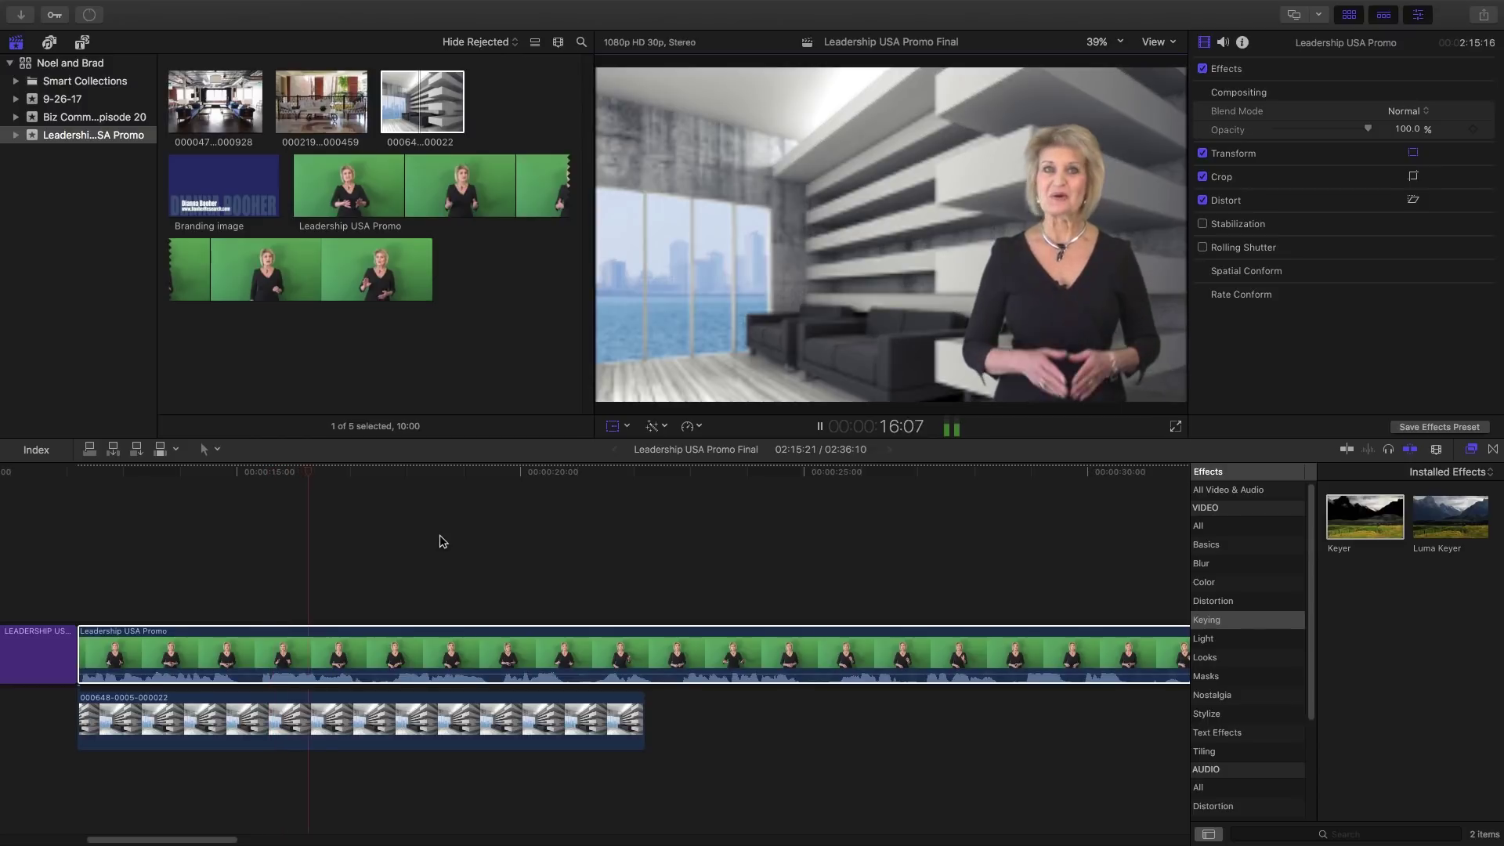
key("space")
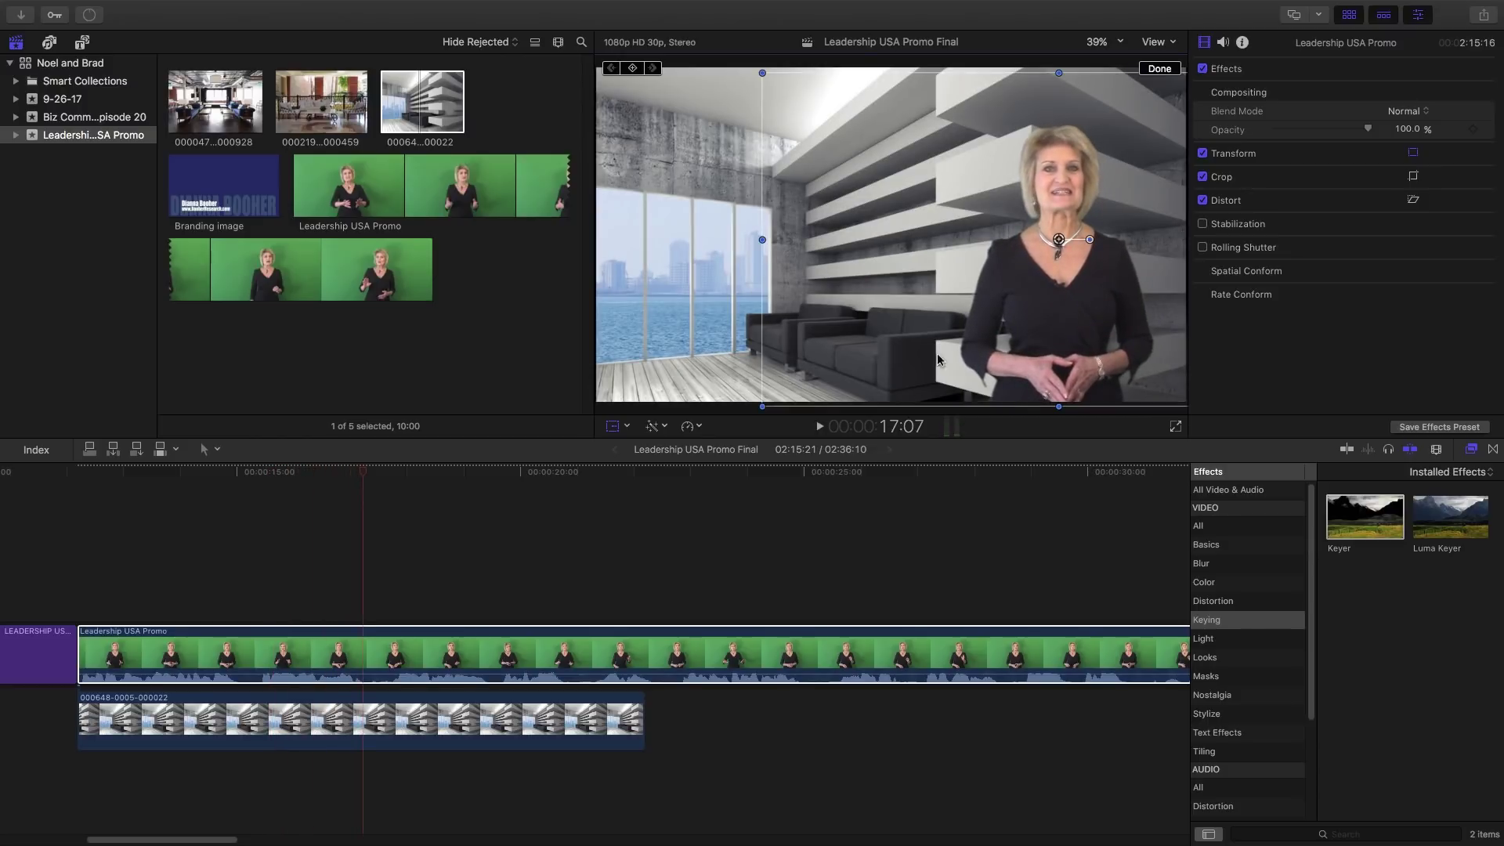
left_click(820, 548)
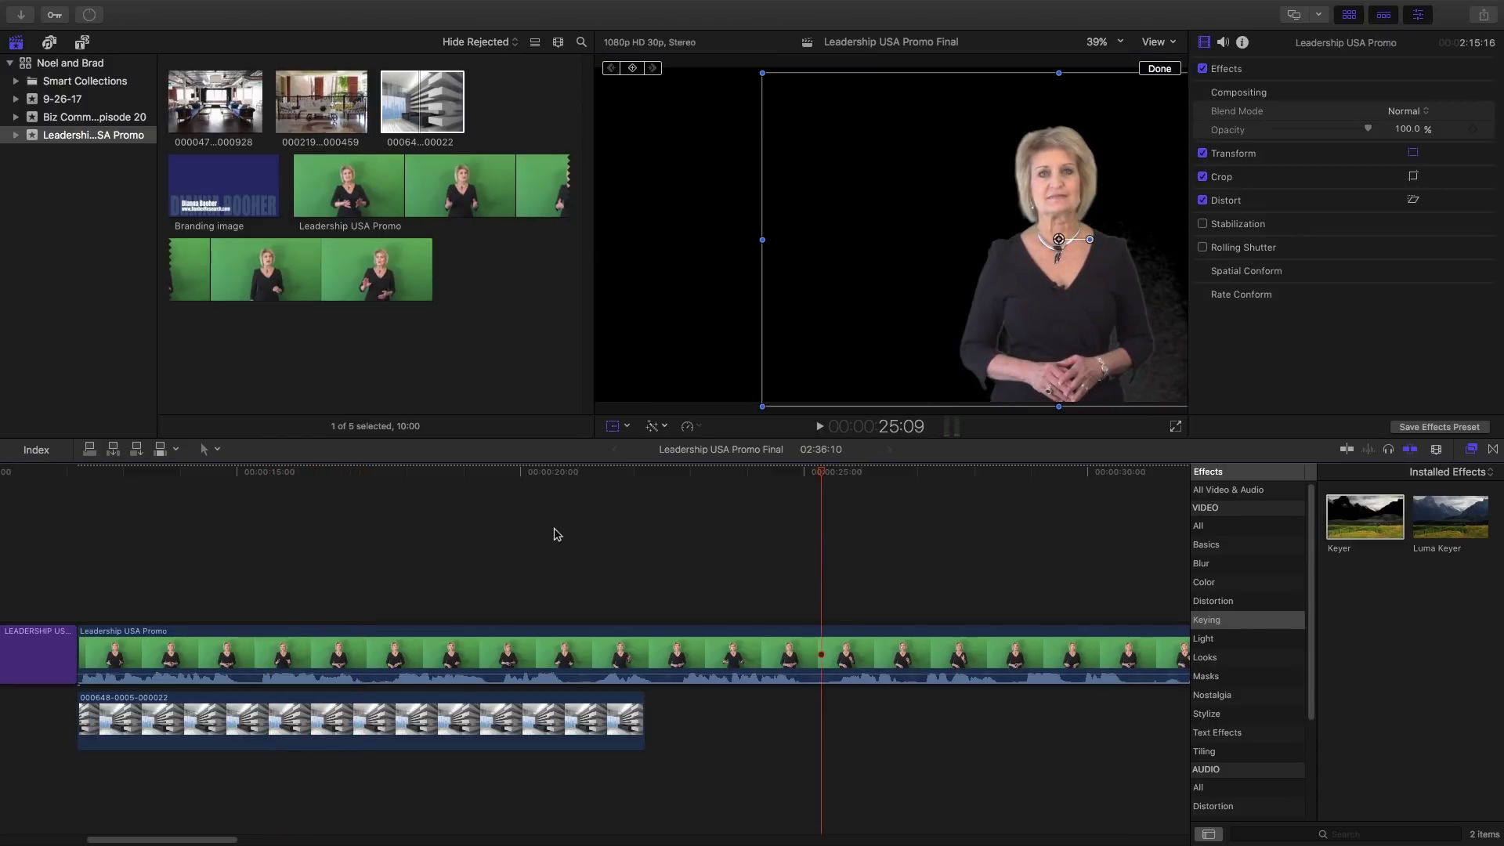
left_click_drag(642, 721, 1069, 720)
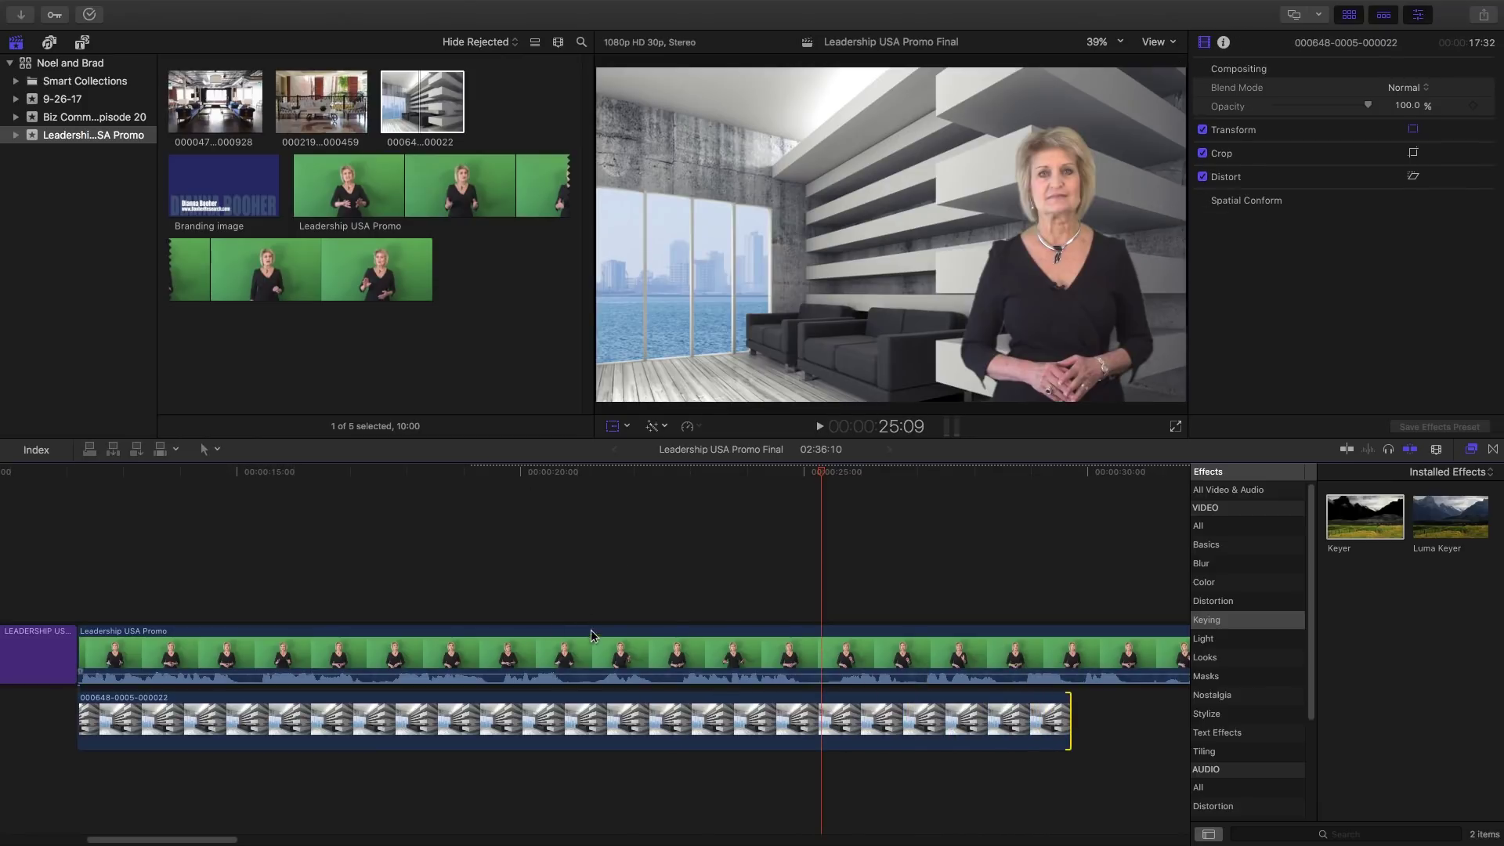